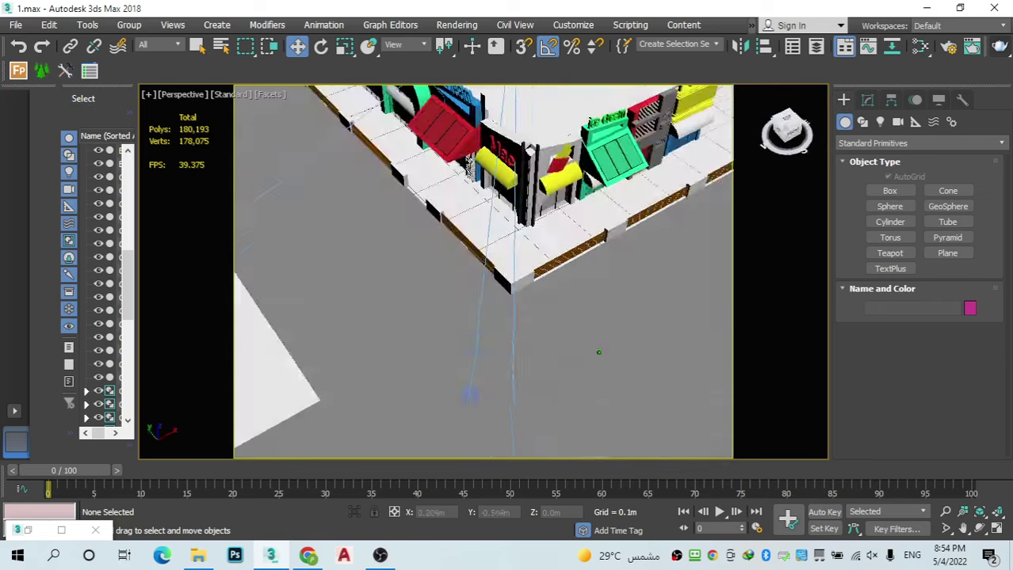
Step: Merge the potted palm model file from File Explorer into the street scene
{"action": "scroll", "coordinate": [466, 208], "scroll_direction": "down", "scroll_amount": 3}
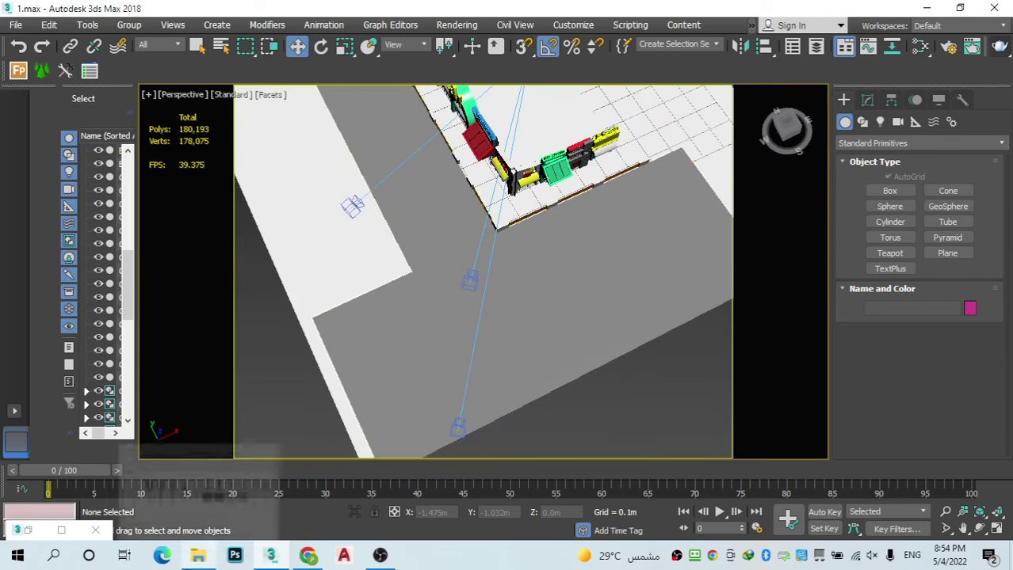
{"action": "left_click", "coordinate": [199, 481]}
{"action": "left_click_drag", "start_coordinate": [787, 136], "coordinate": [355, 283]}
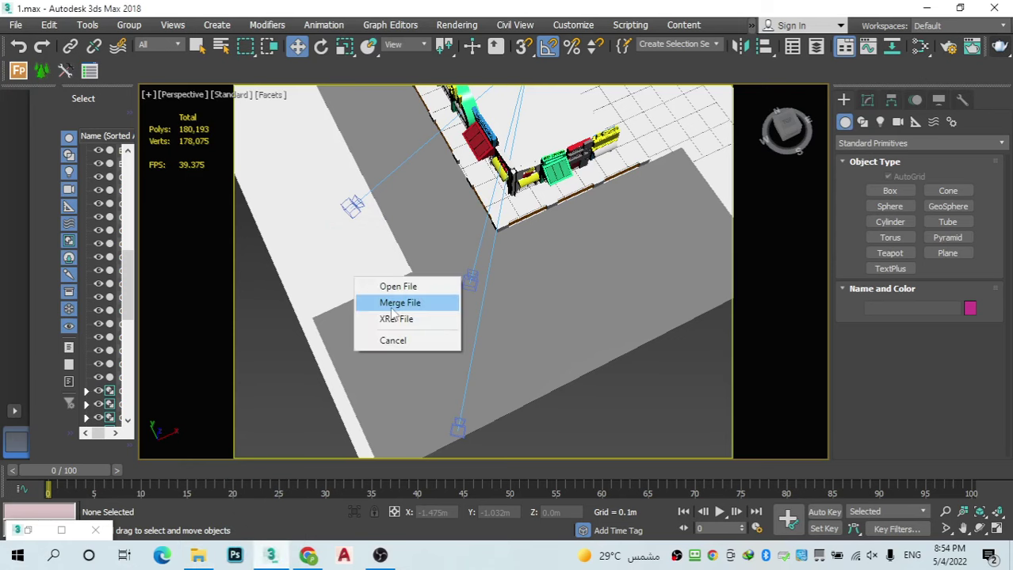
{"action": "left_click", "coordinate": [389, 306]}
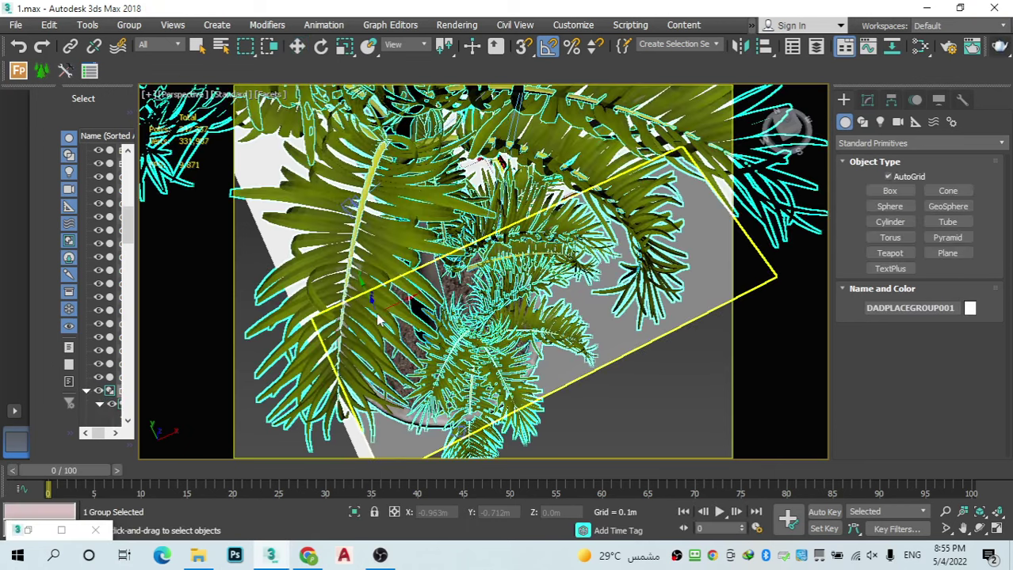
Step: Group all the merged potted palm objects under the name Group182
{"action": "scroll", "coordinate": [475, 256], "scroll_direction": "down", "scroll_amount": 4}
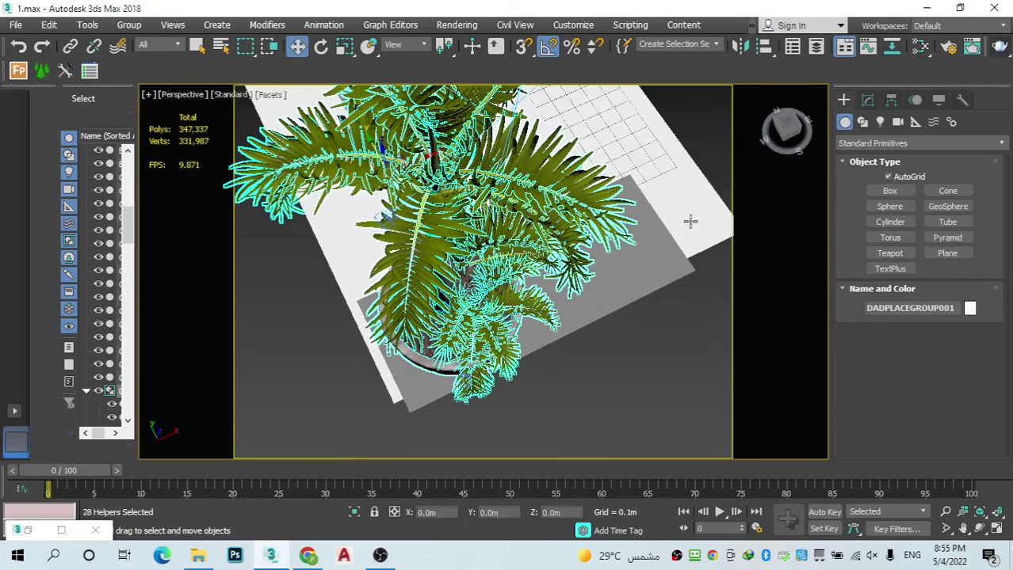
{"action": "left_click", "coordinate": [128, 24]}
{"action": "left_click", "coordinate": [160, 54]}
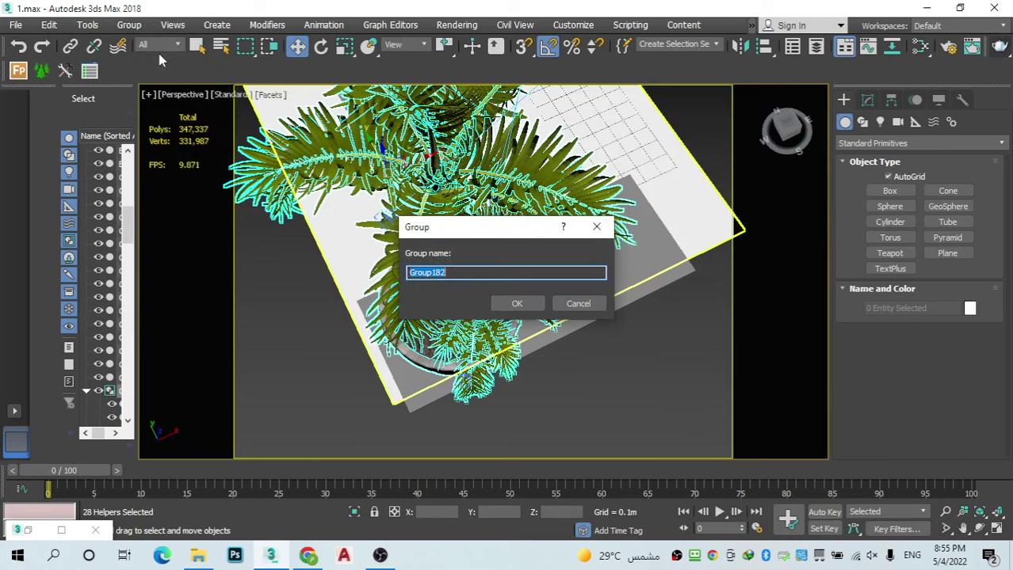
{"action": "left_click", "coordinate": [519, 305]}
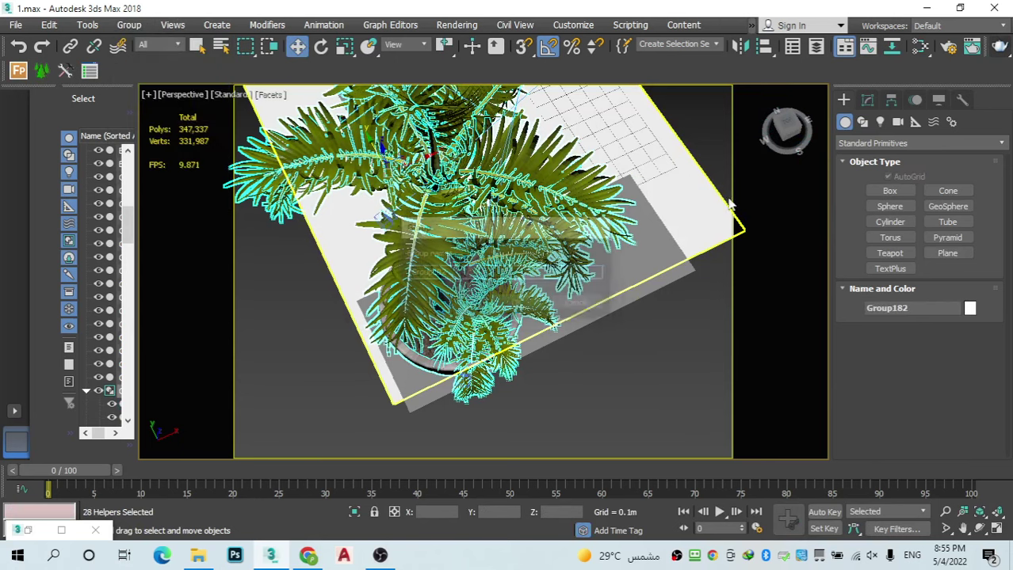
Step: Scale the potted palm group down uniformly to about 19 percent
{"action": "left_click", "coordinate": [777, 126]}
{"action": "mouse_move", "coordinate": [778, 126]}
{"action": "left_mouse_down"}
{"action": "mouse_move", "coordinate": [786, 136]}
{"action": "mouse_move", "coordinate": [790, 127]}
{"action": "left_mouse_up"}
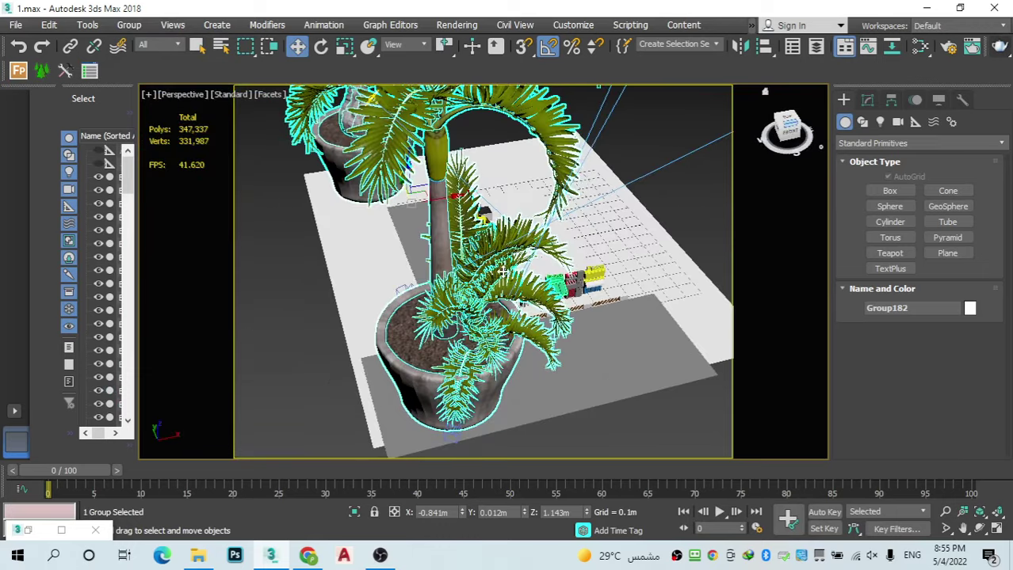
{"action": "scroll", "coordinate": [383, 148], "scroll_direction": "down", "scroll_amount": 3}
{"action": "left_click", "coordinate": [342, 48]}
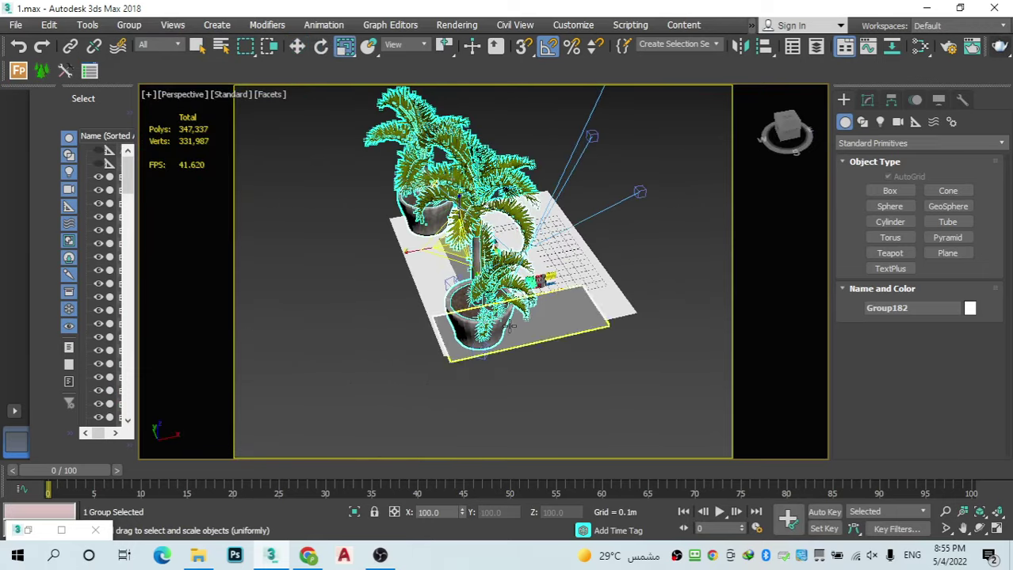
{"action": "left_click_drag", "start_coordinate": [453, 248], "coordinate": [513, 59]}
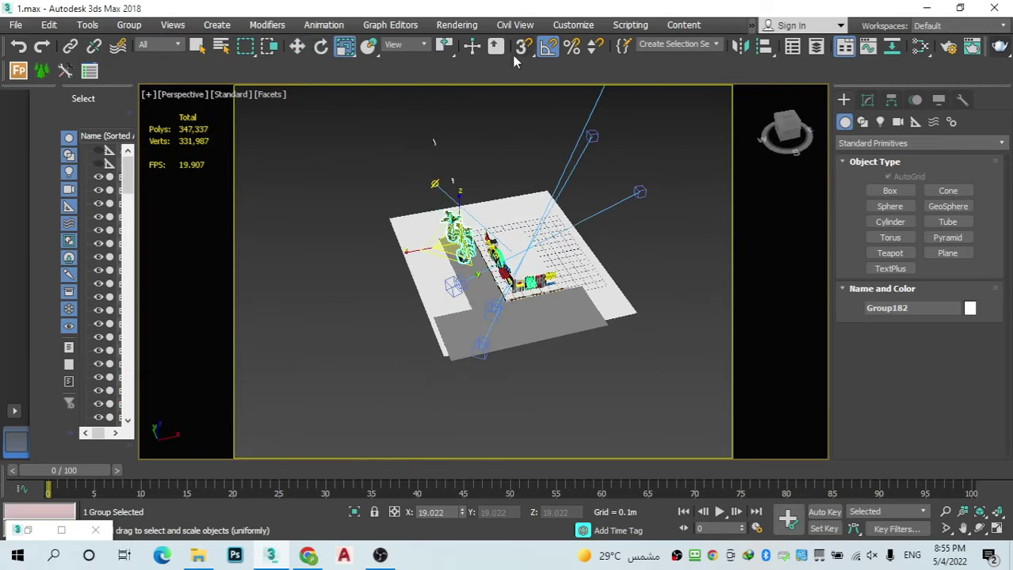
Step: Move the potted palm group onto the pavement in front of the shops, to about X -0.405 m and Z 0.209 m
{"action": "left_click", "coordinate": [296, 46]}
{"action": "scroll", "coordinate": [378, 147], "scroll_direction": "up", "scroll_amount": 2}
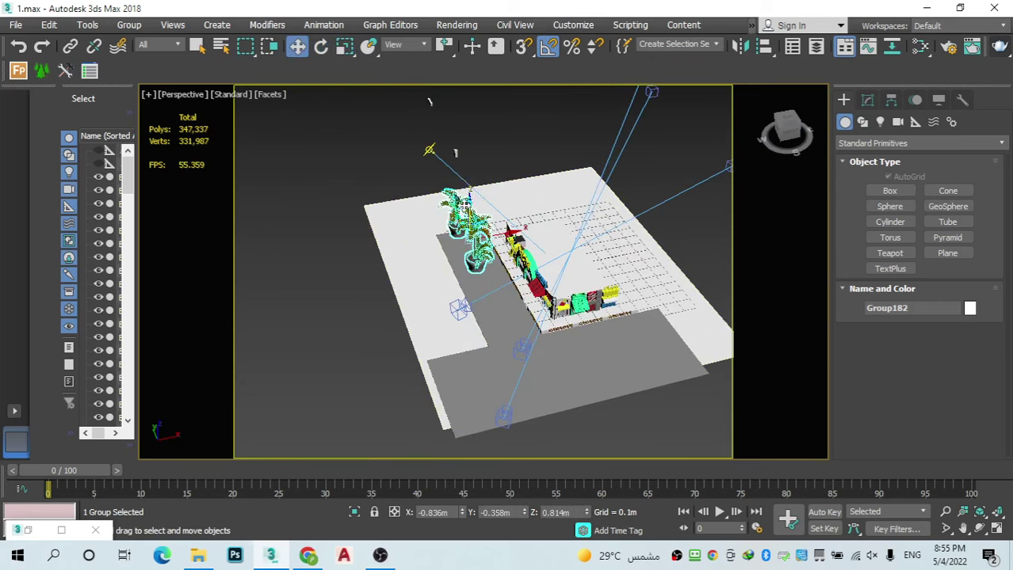
{"action": "left_click_drag", "start_coordinate": [469, 209], "coordinate": [582, 288]}
{"action": "scroll", "coordinate": [492, 309], "scroll_direction": "up", "scroll_amount": 1}
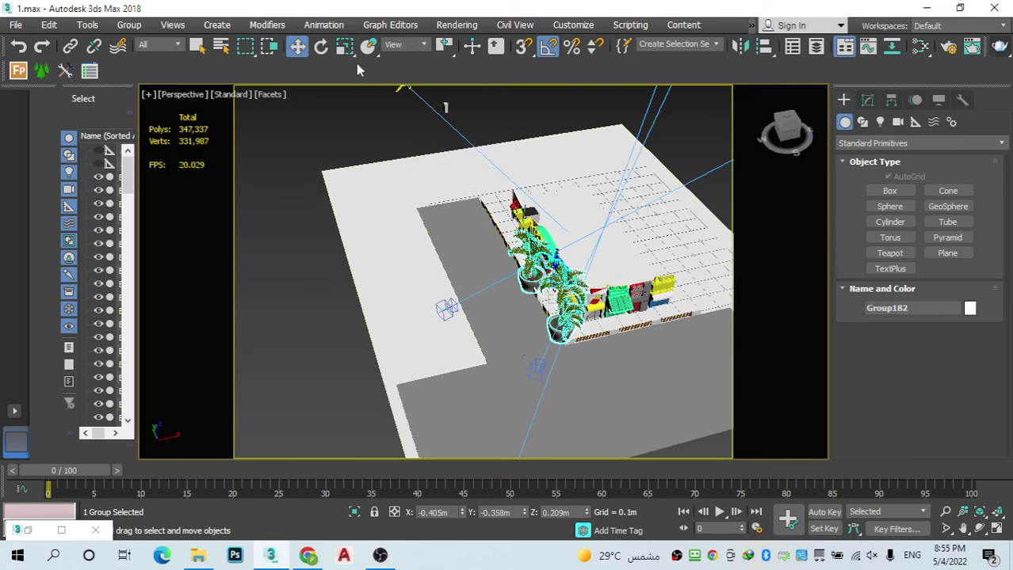
Step: Scale the potted palm group down uniformly to about 4.59 percent so it suits the shopfronts
{"action": "left_click", "coordinate": [345, 47]}
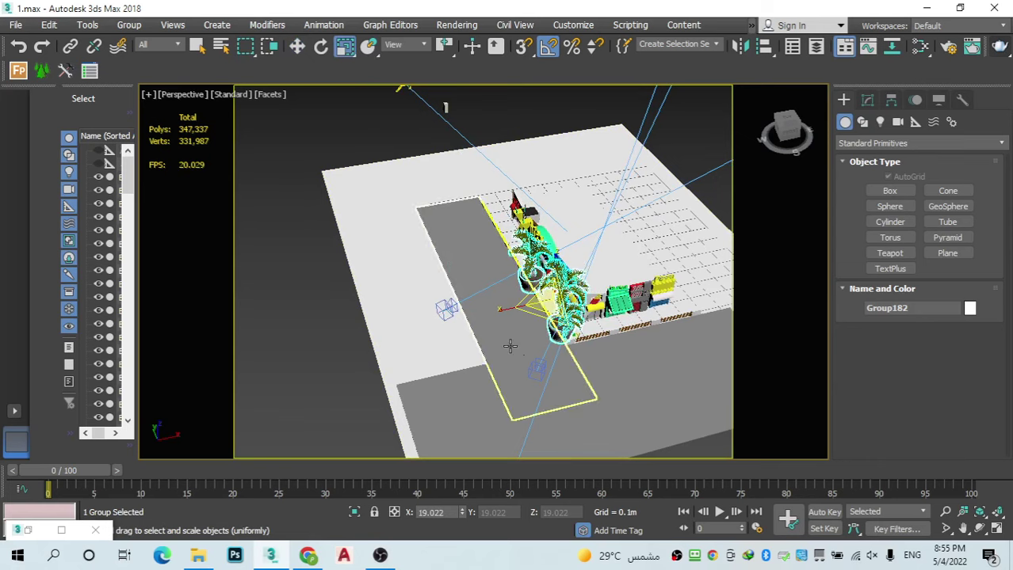
{"action": "scroll", "coordinate": [584, 271], "scroll_direction": "up", "scroll_amount": 2}
{"action": "key", "text": "r"}
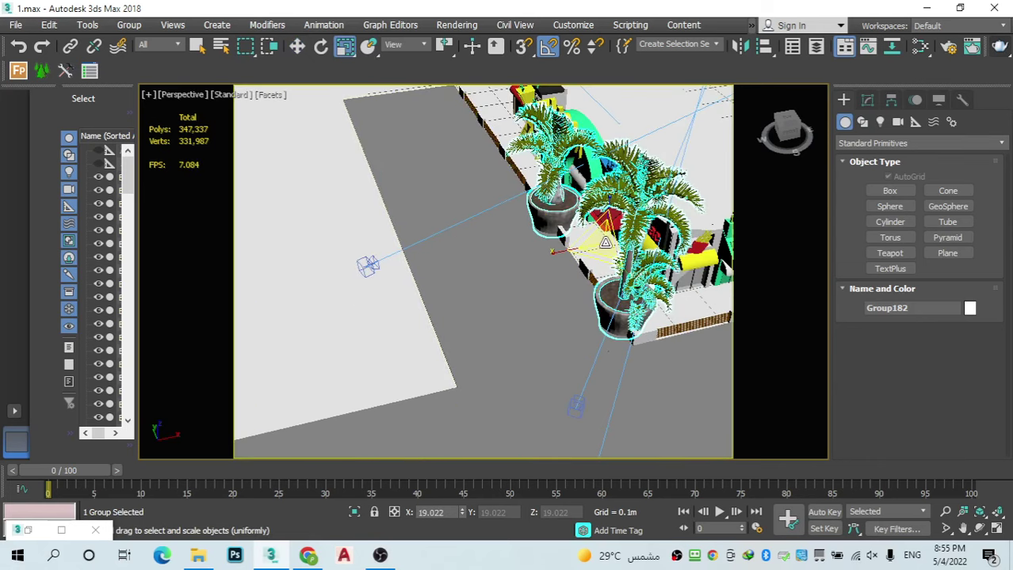
{"action": "left_click_drag", "start_coordinate": [604, 243], "coordinate": [634, 484]}
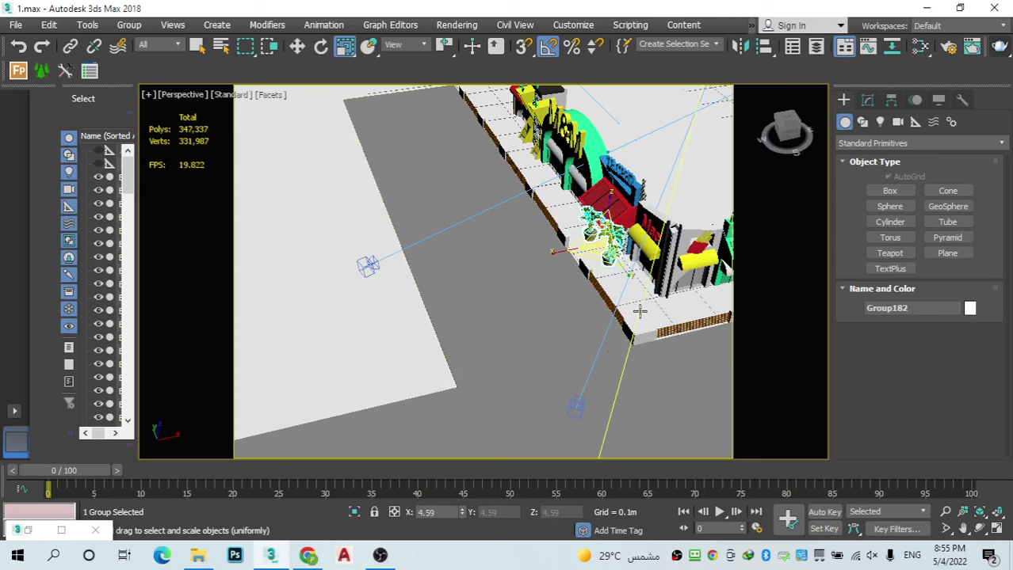
Step: Lower the potted palm group to about Z 0.068 m and shift it in from the pavement edge to about X -0.386 m
{"action": "scroll", "coordinate": [640, 307], "scroll_direction": "up", "scroll_amount": 3}
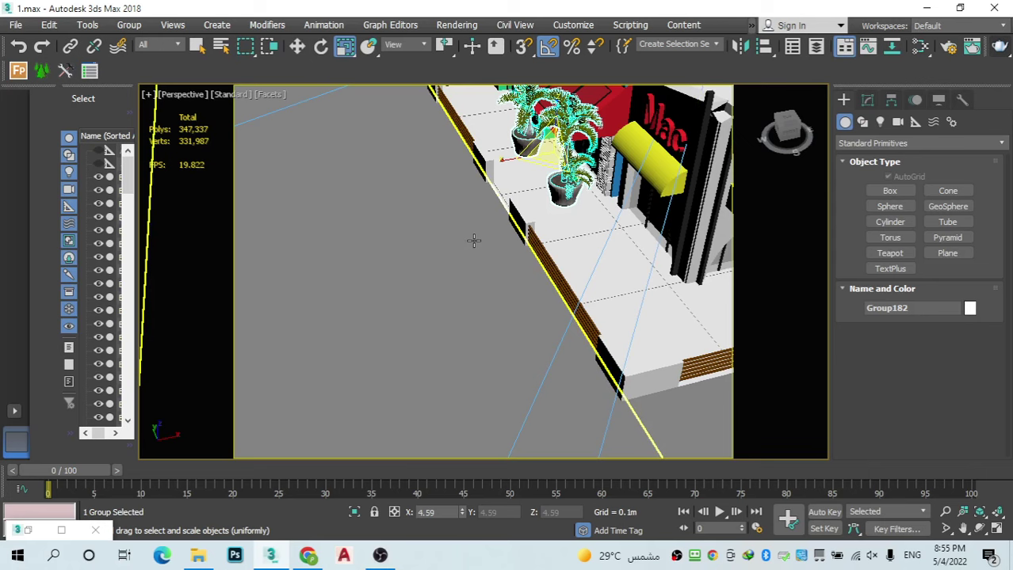
{"action": "left_click", "coordinate": [297, 46]}
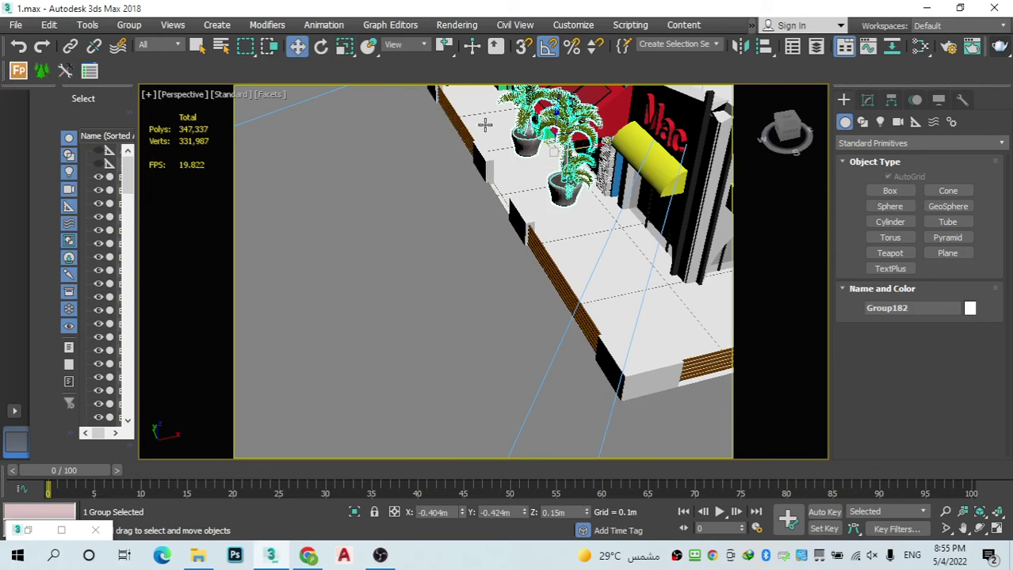
{"action": "scroll", "coordinate": [536, 149], "scroll_direction": "up", "scroll_amount": 3}
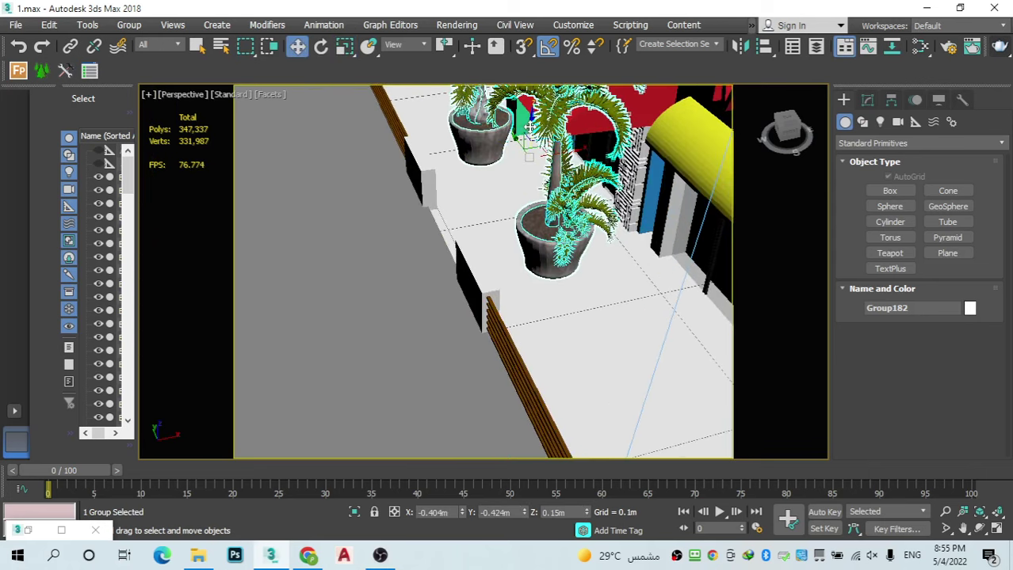
{"action": "left_click_drag", "start_coordinate": [536, 149], "coordinate": [531, 267]}
{"action": "scroll", "coordinate": [569, 271], "scroll_direction": "down", "scroll_amount": 3}
{"action": "scroll", "coordinate": [564, 322], "scroll_direction": "up", "scroll_amount": 2}
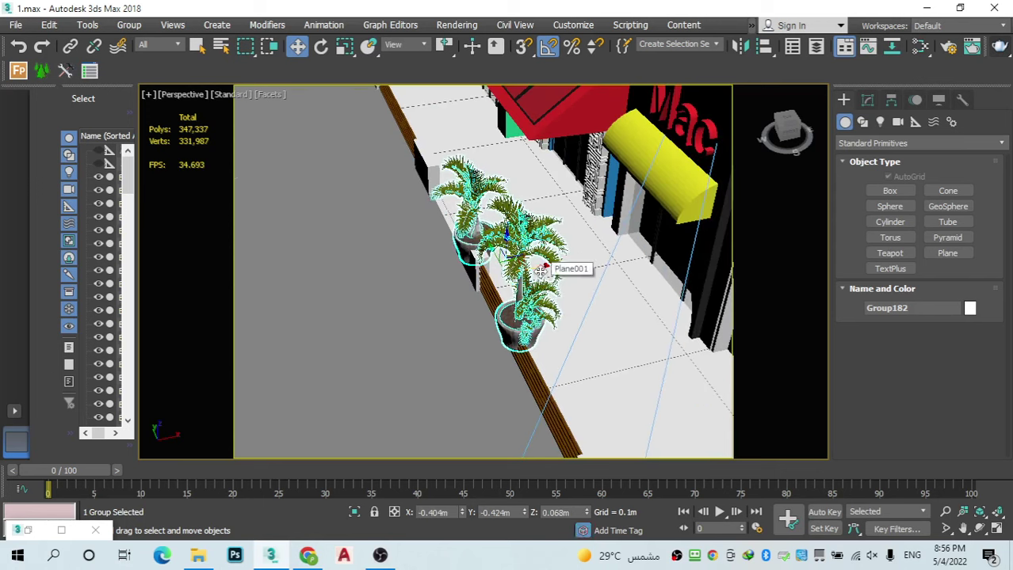
{"action": "left_click_drag", "start_coordinate": [539, 270], "coordinate": [560, 279]}
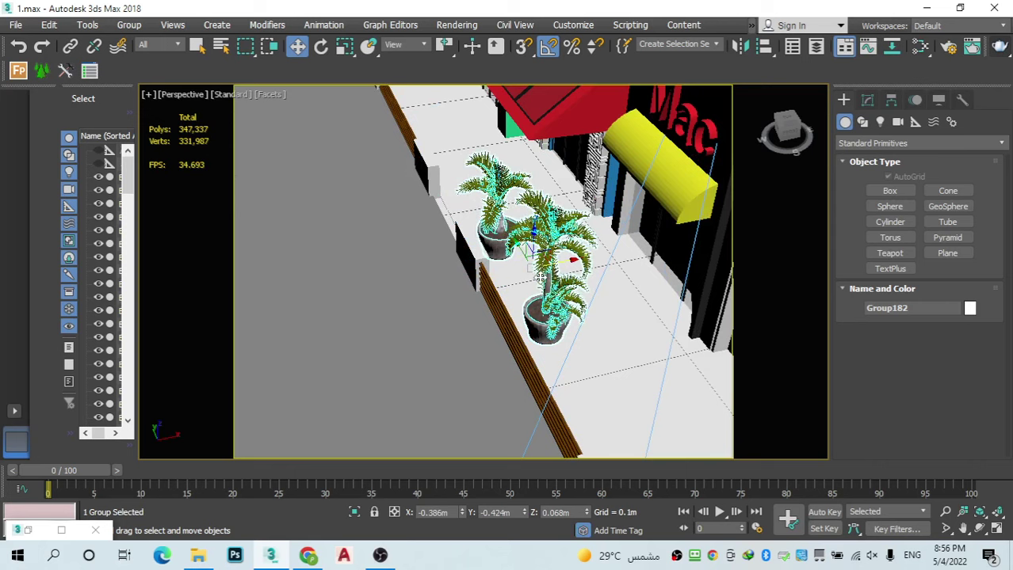
Step: Shrink the potted palm group uniformly to 63 percent of its present size
{"action": "scroll", "coordinate": [528, 287], "scroll_direction": "up", "scroll_amount": 4}
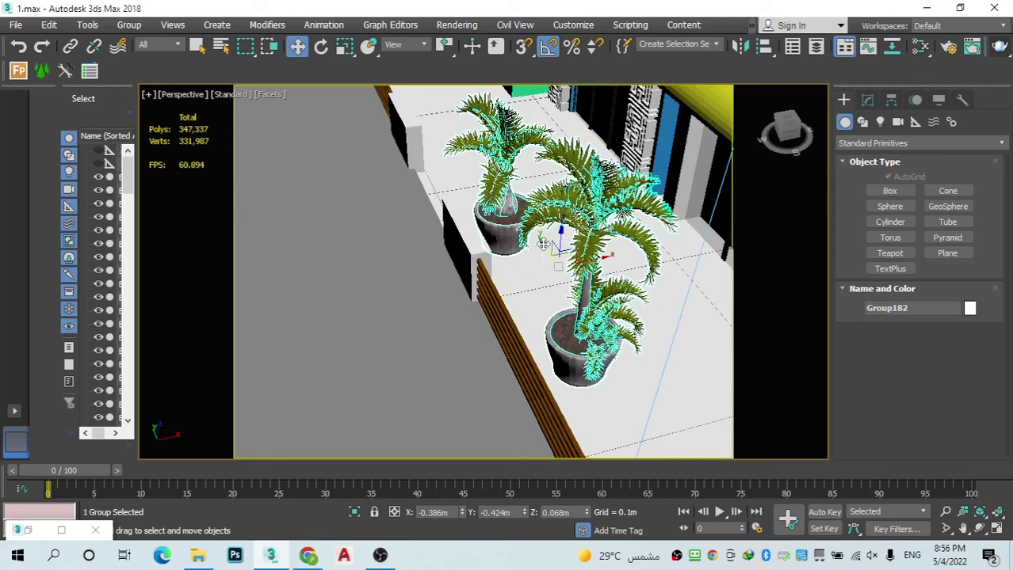
{"action": "left_click_drag", "start_coordinate": [559, 235], "coordinate": [456, 172]}
{"action": "left_click", "coordinate": [346, 46]}
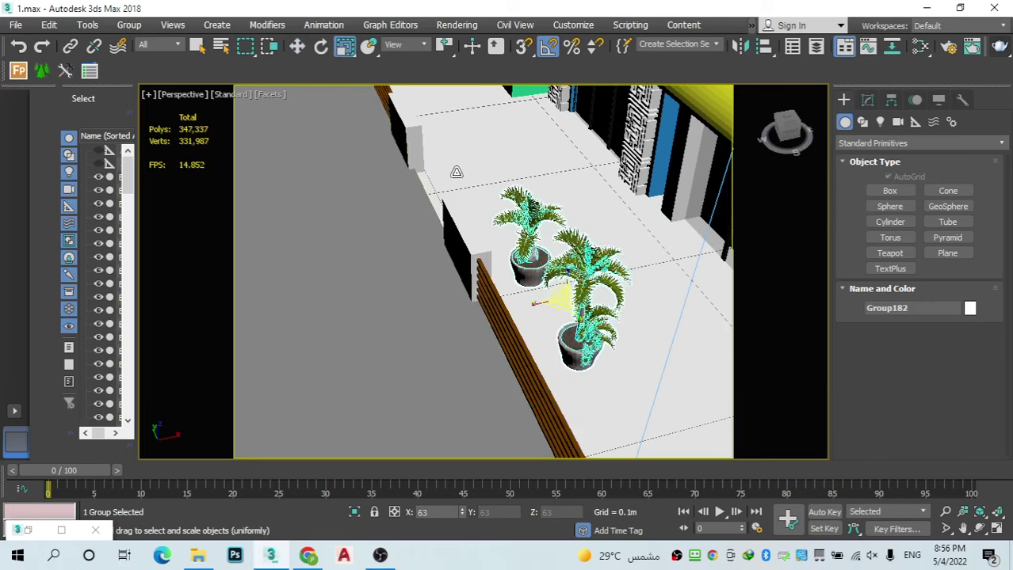
Step: Move the potted palm group further in behind the wooden slats, to about X -0.364 m and Y -0.432 m
{"action": "scroll", "coordinate": [457, 172], "scroll_direction": "down", "scroll_amount": 6}
{"action": "mouse_move", "coordinate": [783, 131]}
{"action": "left_mouse_down"}
{"action": "mouse_move", "coordinate": [790, 125]}
{"action": "mouse_move", "coordinate": [793, 135]}
{"action": "left_mouse_up"}
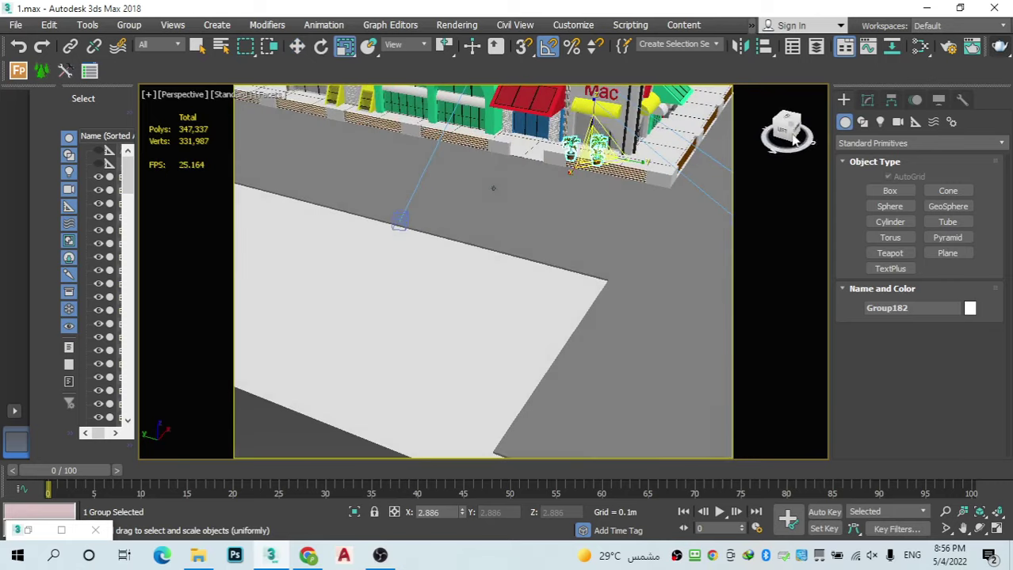
{"action": "key", "text": "z"}
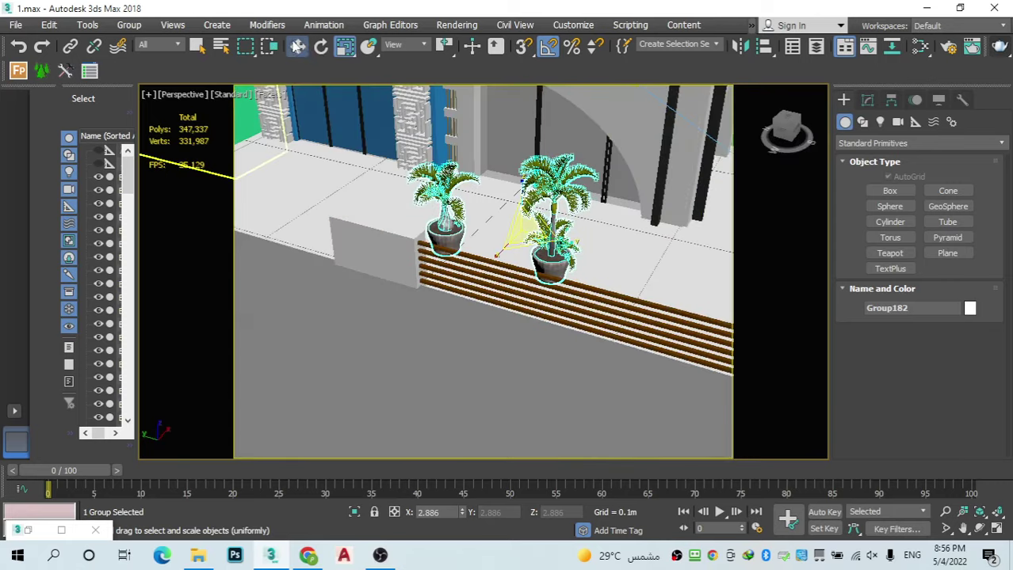
{"action": "left_click", "coordinate": [297, 46]}
{"action": "scroll", "coordinate": [321, 272], "scroll_direction": "down", "scroll_amount": 3}
{"action": "left_click_drag", "start_coordinate": [369, 256], "coordinate": [413, 304]}
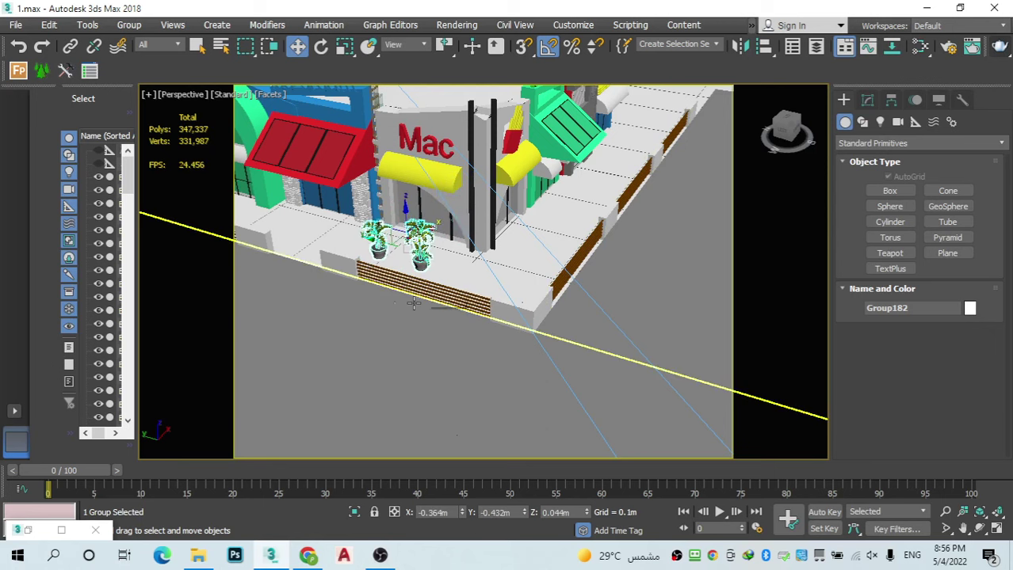
Step: Move the potted palm group along the pavement to the Mac shop's corner, about Y -0.548 m, and lower it to Z 0.032 m
{"action": "scroll", "coordinate": [438, 269], "scroll_direction": "up", "scroll_amount": 3}
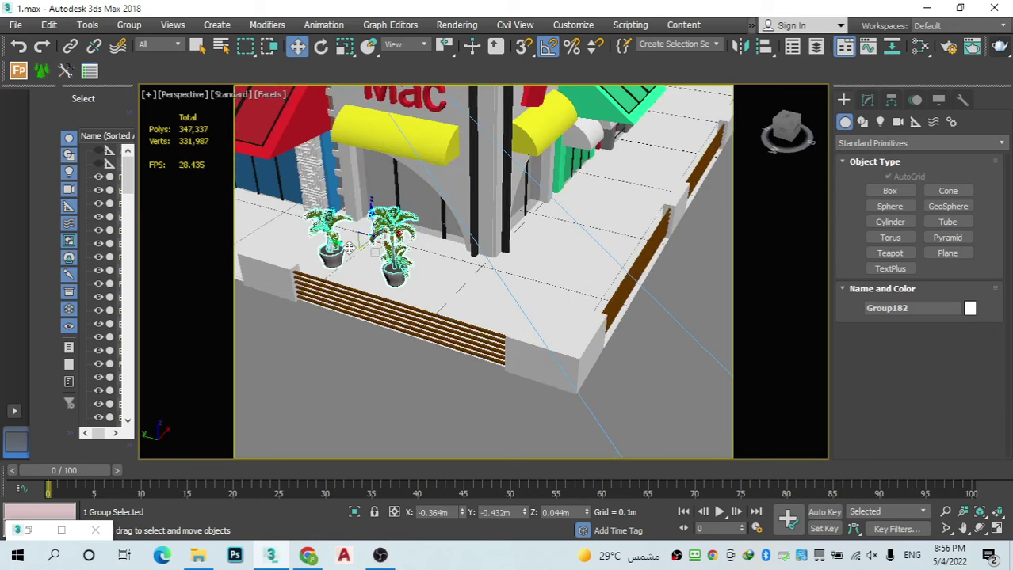
{"action": "left_click_drag", "start_coordinate": [349, 248], "coordinate": [487, 285]}
{"action": "scroll", "coordinate": [487, 286], "scroll_direction": "up", "scroll_amount": 3}
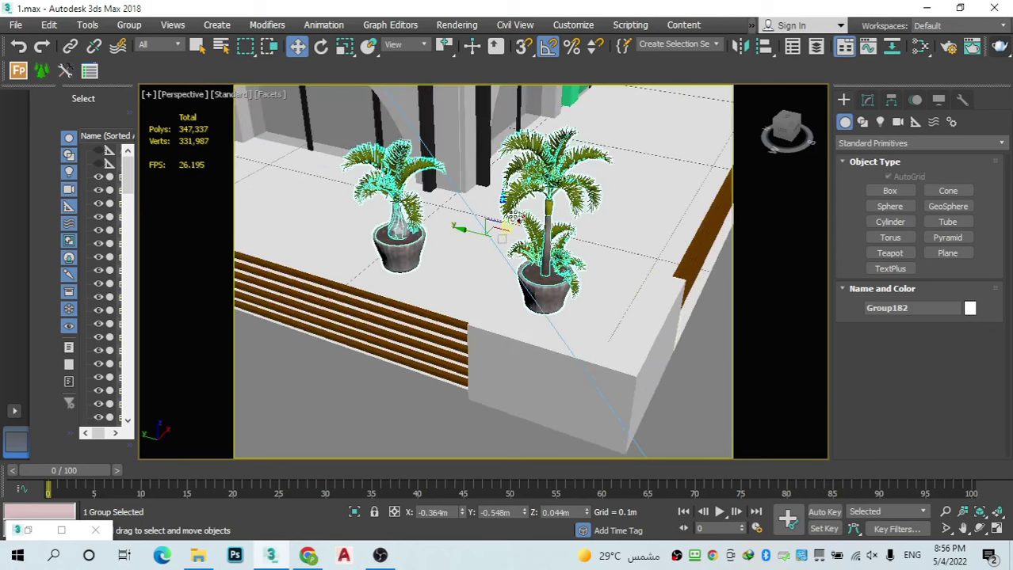
{"action": "left_click_drag", "start_coordinate": [504, 216], "coordinate": [496, 245]}
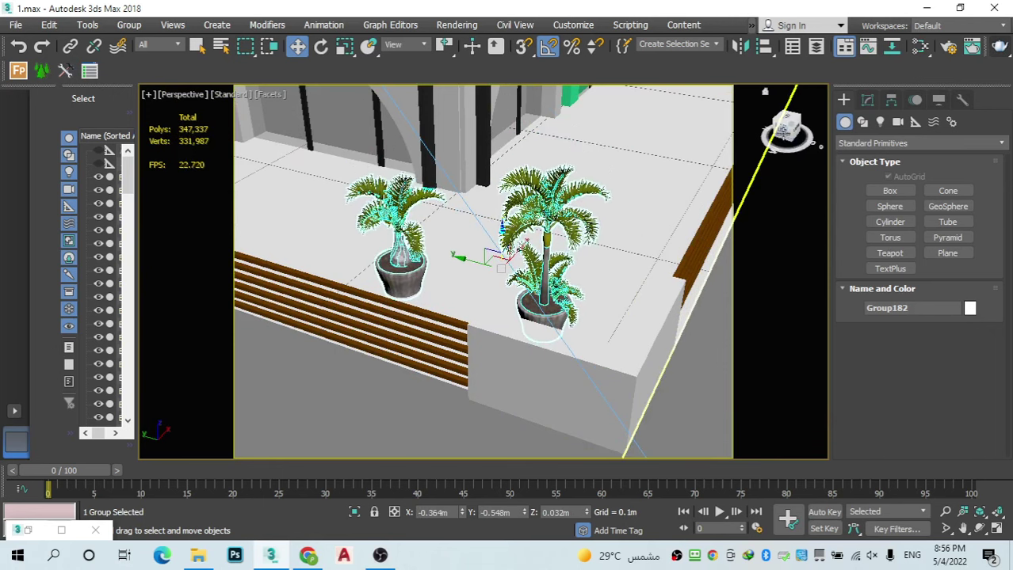
Step: Nudge the potted palm group to about X -0.381 m, Y -0.559 m and try copying it along the pavement
{"action": "left_click", "coordinate": [786, 127]}
{"action": "scroll", "coordinate": [663, 169], "scroll_direction": "down", "scroll_amount": 5}
{"action": "scroll", "coordinate": [696, 268], "scroll_direction": "up", "scroll_amount": 4}
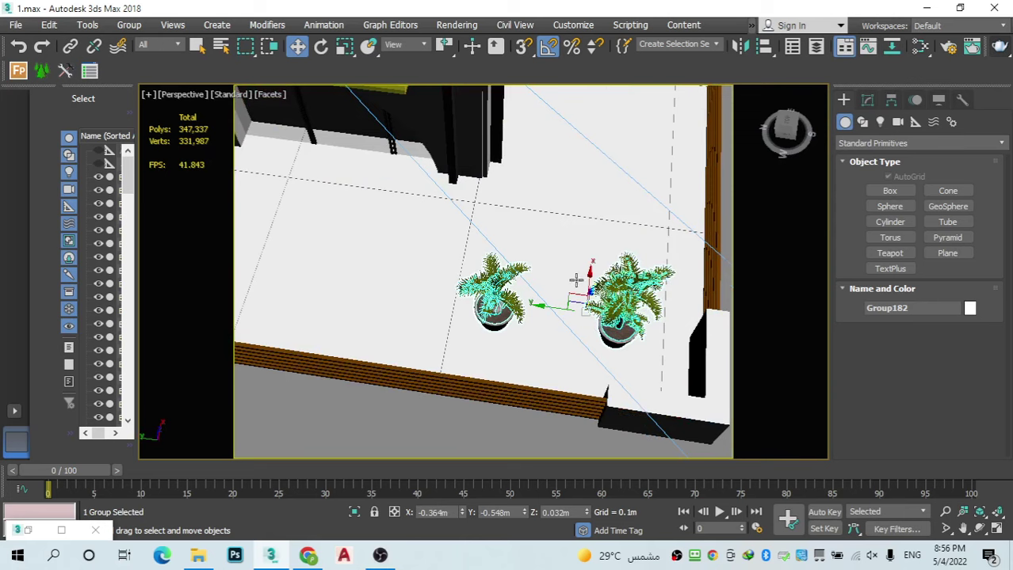
{"action": "mouse_move", "coordinate": [574, 295]}
{"action": "left_mouse_down"}
{"action": "mouse_move", "coordinate": [588, 333]}
{"action": "mouse_move", "coordinate": [472, 333]}
{"action": "mouse_move", "coordinate": [491, 333]}
{"action": "mouse_move", "coordinate": [479, 337]}
{"action": "left_mouse_up"}
{"action": "scroll", "coordinate": [626, 356], "scroll_direction": "down", "scroll_amount": 4}
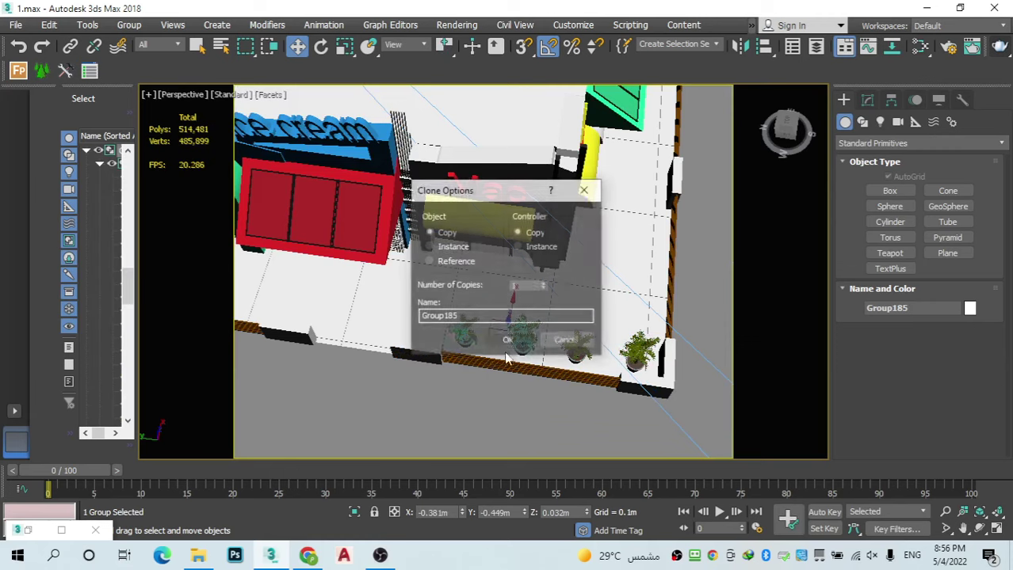
{"action": "left_click", "coordinate": [565, 340]}
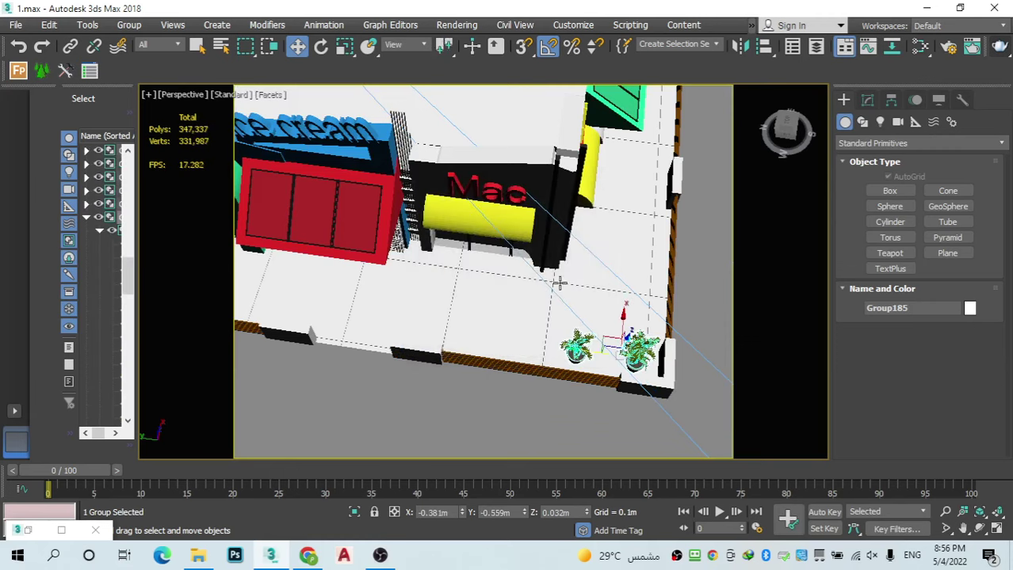
Step: Mirror the potted palm group about the X axis as a copy and move the copy along the pavement to about Y -0.441 m
{"action": "left_click", "coordinate": [739, 46]}
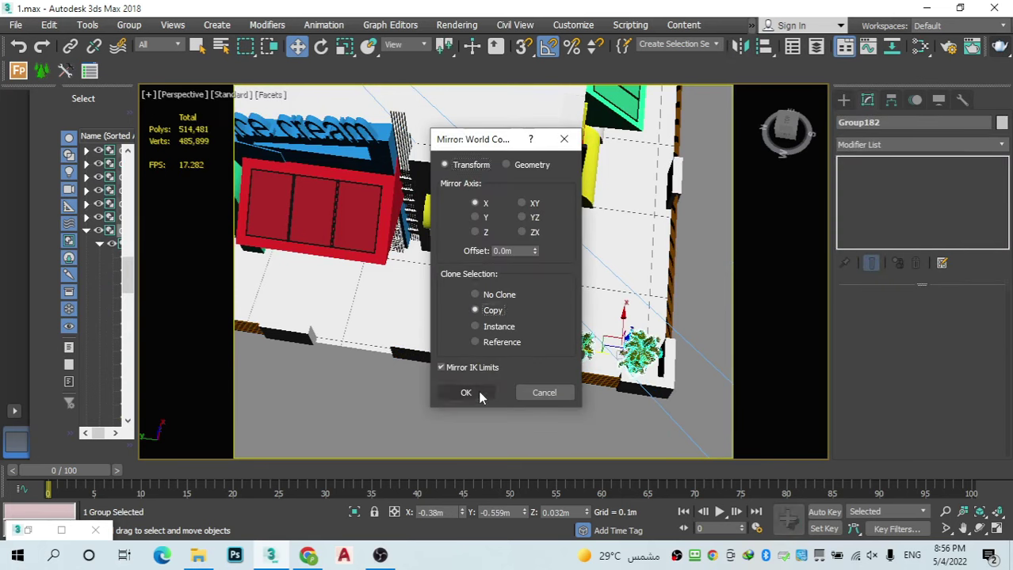
{"action": "left_click", "coordinate": [465, 392]}
{"action": "left_click_drag", "start_coordinate": [572, 351], "coordinate": [459, 337]}
Step: Examine the placement of both potted palm groups in front of the Mac shop from a low street angle
{"action": "scroll", "coordinate": [517, 293], "scroll_direction": "down", "scroll_amount": 4}
{"action": "left_click_drag", "start_coordinate": [783, 127], "coordinate": [770, 99]}
{"action": "scroll", "coordinate": [578, 302], "scroll_direction": "up", "scroll_amount": 5}
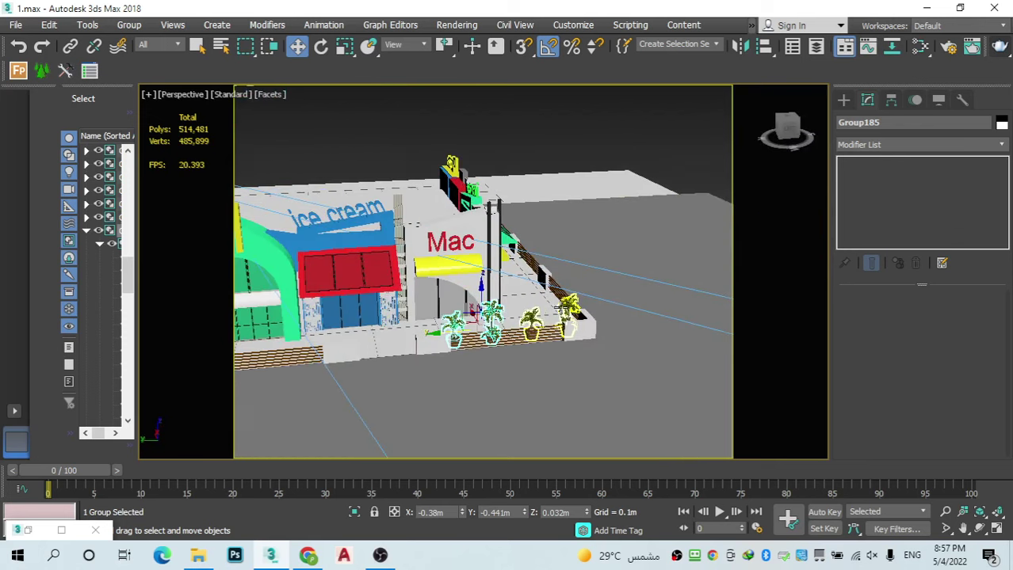
{"action": "scroll", "coordinate": [554, 317], "scroll_direction": "down", "scroll_amount": 5}
{"action": "scroll", "coordinate": [511, 341], "scroll_direction": "up", "scroll_amount": 5}
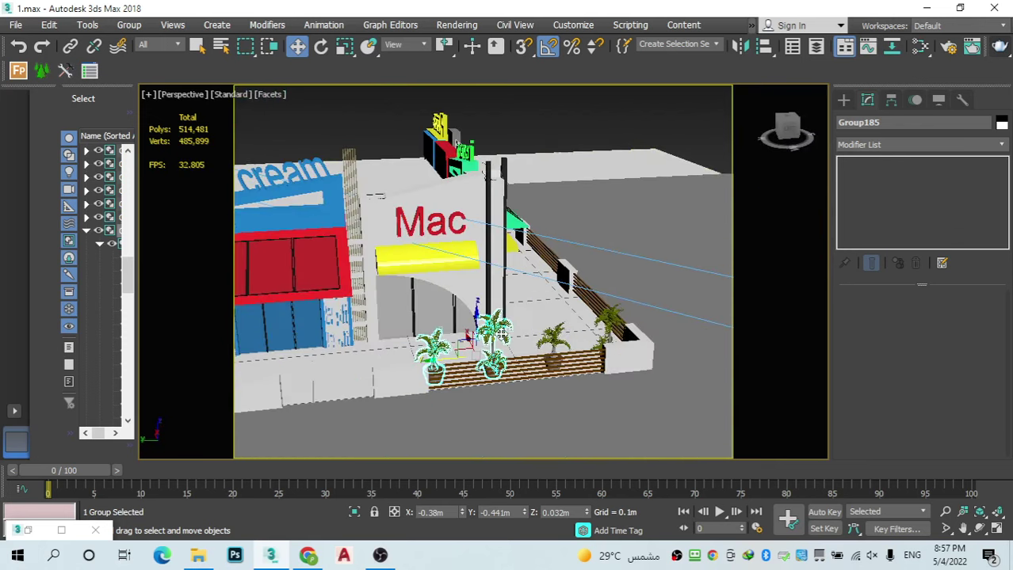
{"action": "scroll", "coordinate": [515, 361], "scroll_direction": "up", "scroll_amount": 3}
{"action": "scroll", "coordinate": [515, 378], "scroll_direction": "down", "scroll_amount": 8}
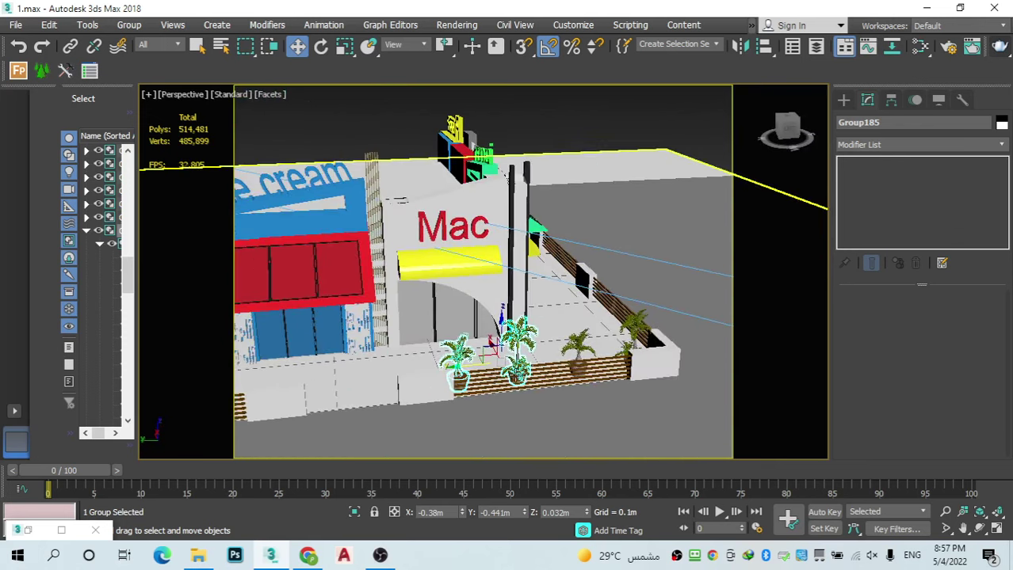
{"action": "scroll", "coordinate": [529, 371], "scroll_direction": "down", "scroll_amount": 3}
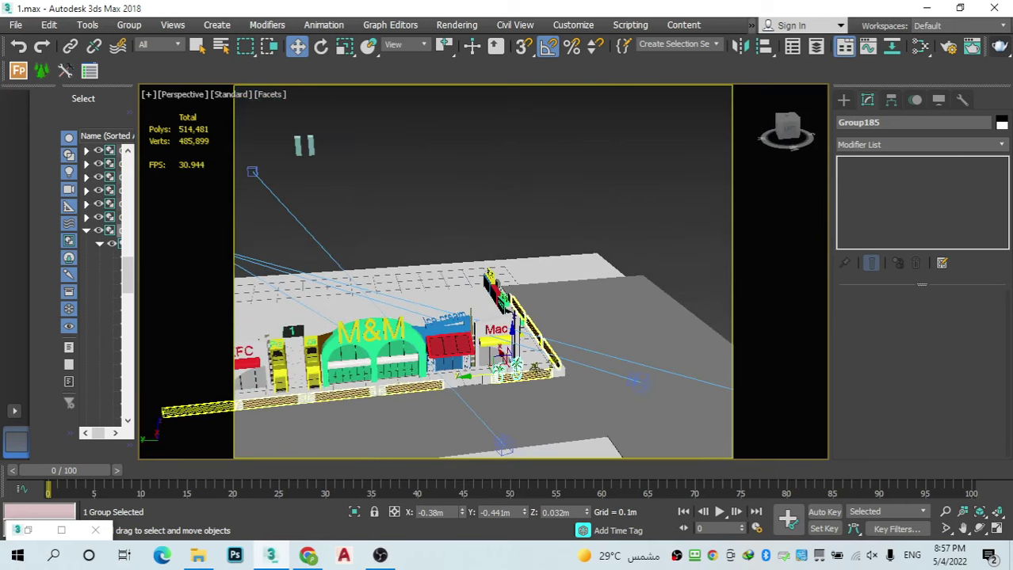
Step: Mirror both potted palm groups about the Y axis as copies and move the copies along the pavement to the front of M&M
{"action": "scroll", "coordinate": [535, 370], "scroll_direction": "up", "scroll_amount": 3}
{"action": "left_click", "coordinate": [535, 370], "text": "ctrl"}
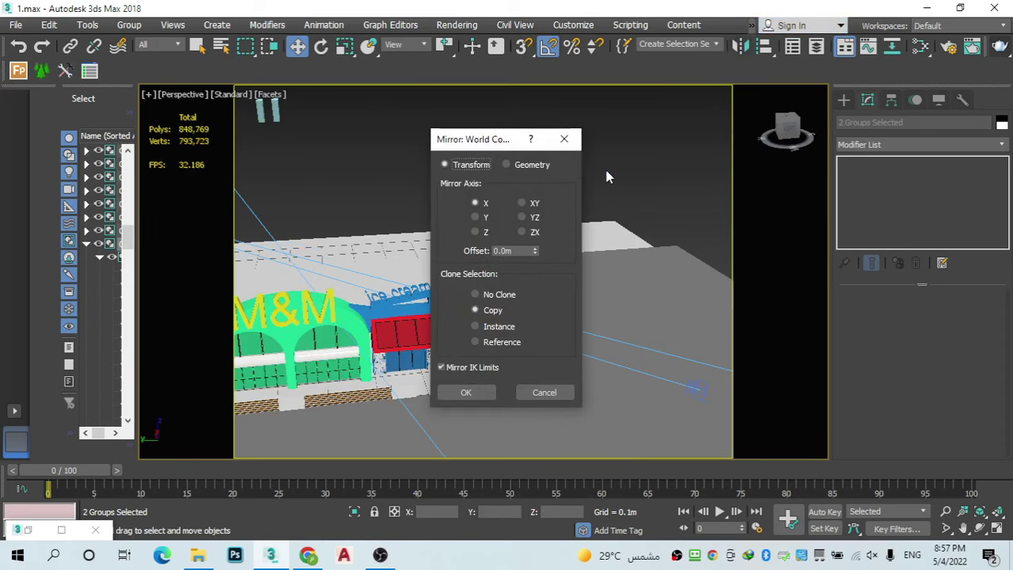
{"action": "left_click_drag", "start_coordinate": [491, 147], "coordinate": [699, 132]}
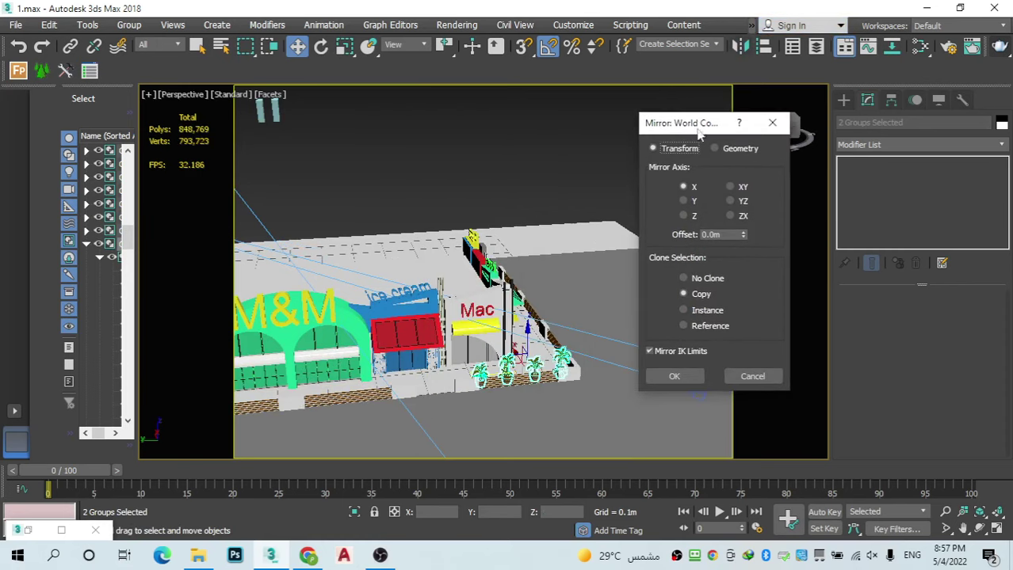
{"action": "left_click", "coordinate": [685, 201]}
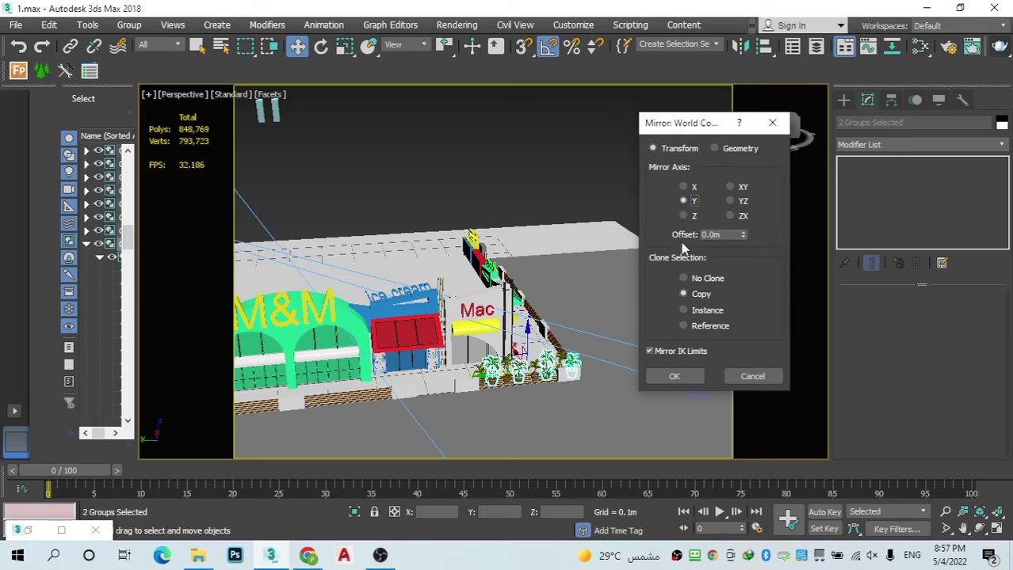
{"action": "left_click", "coordinate": [672, 377]}
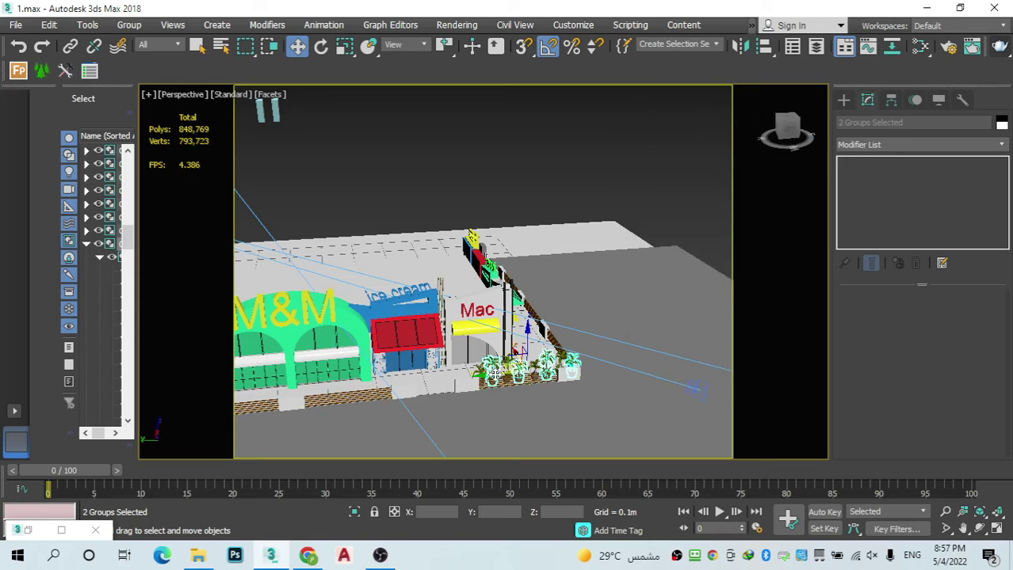
{"action": "left_click_drag", "start_coordinate": [493, 377], "coordinate": [312, 370]}
Step: Clone the selected palm groups along the front pavement towards KFC with 2 copies
{"action": "scroll", "coordinate": [312, 370], "scroll_direction": "down", "scroll_amount": 2}
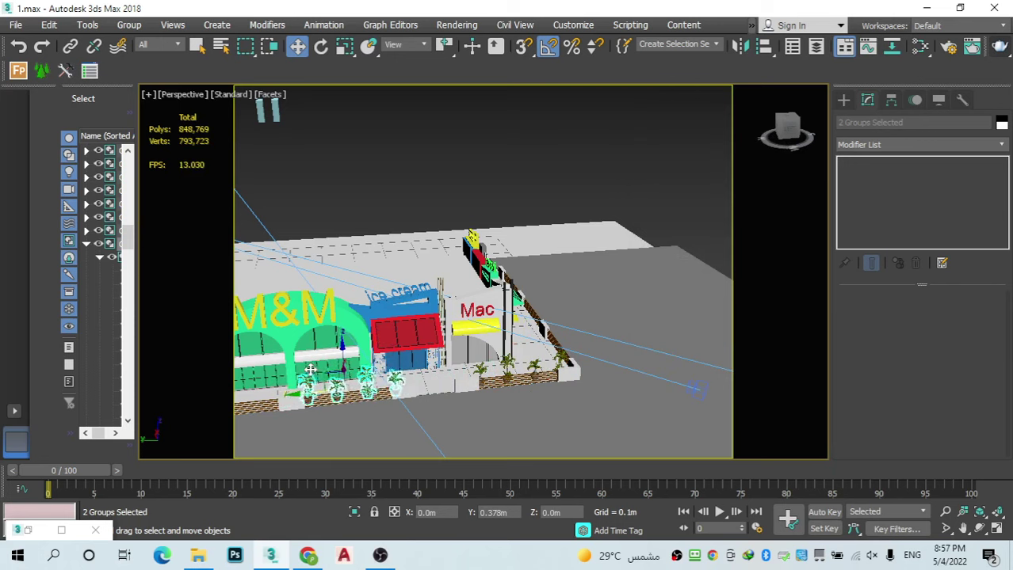
{"action": "scroll", "coordinate": [311, 370], "scroll_direction": "down", "scroll_amount": 4}
{"action": "scroll", "coordinate": [473, 358], "scroll_direction": "up", "scroll_amount": 6}
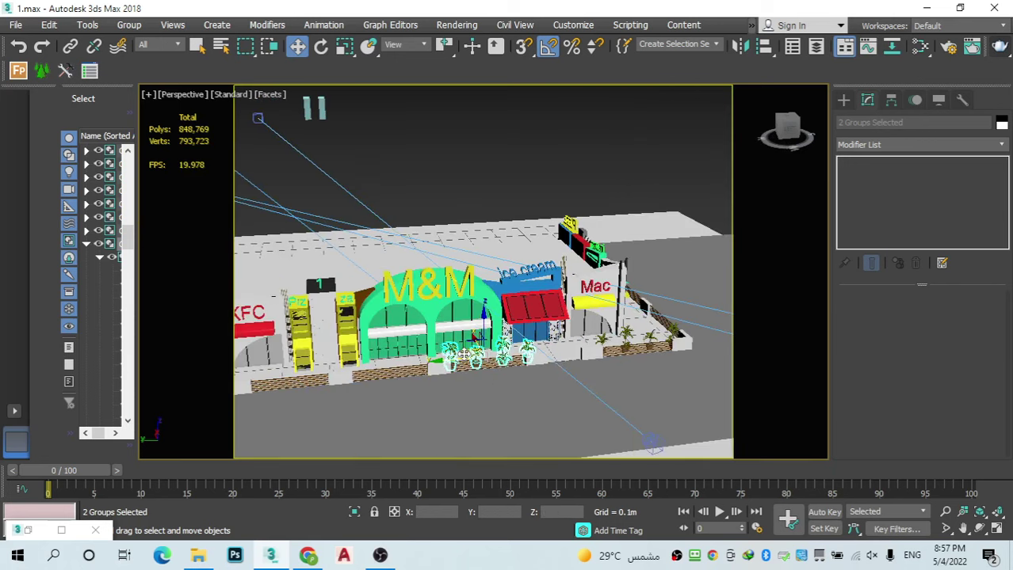
{"action": "left_click_drag", "start_coordinate": [456, 354], "coordinate": [346, 334], "text": "shift"}
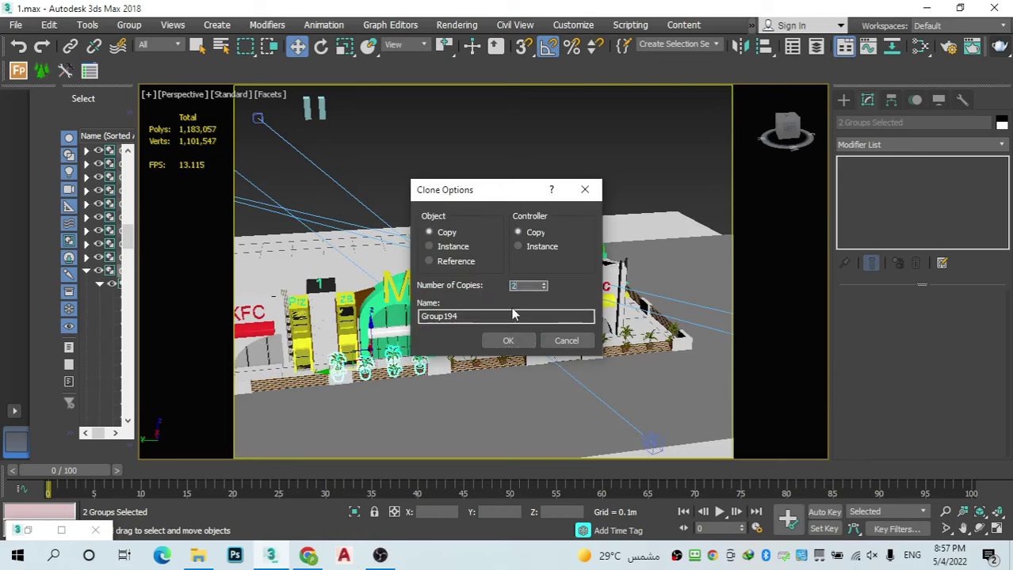
{"action": "left_click", "coordinate": [505, 340]}
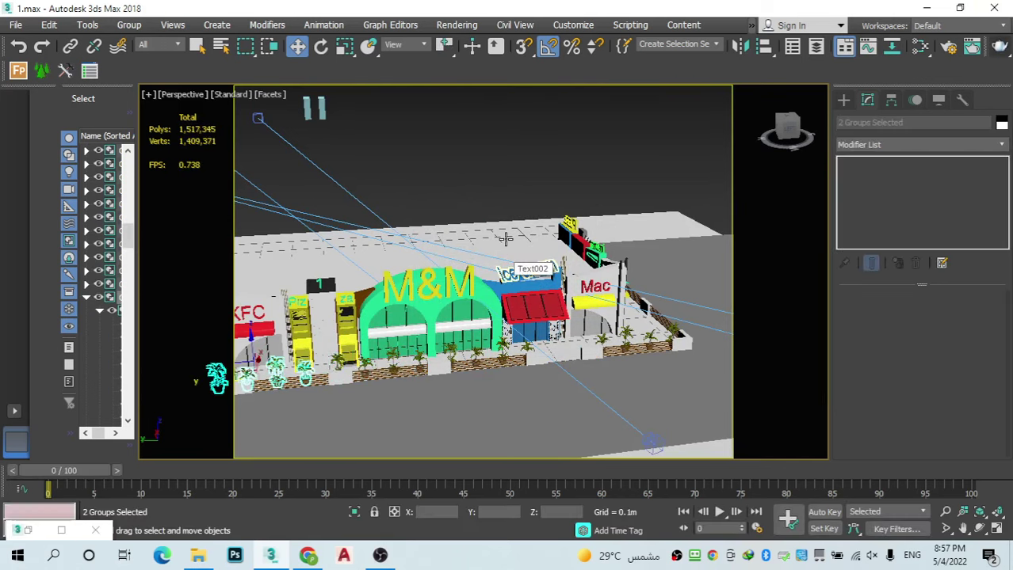
Step: In the VRayCam003 view, select both palm groups by the Mac shop's corner and copy them rotated 90 degrees about Z
{"action": "left_click", "coordinate": [185, 95]}
{"action": "mouse_move", "coordinate": [221, 111]}
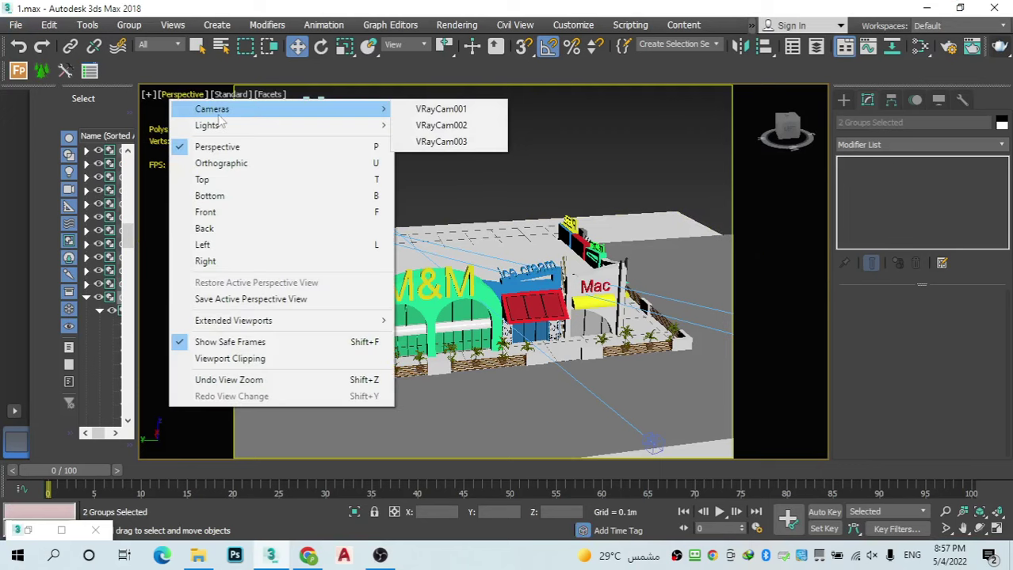
{"action": "left_click", "coordinate": [446, 141]}
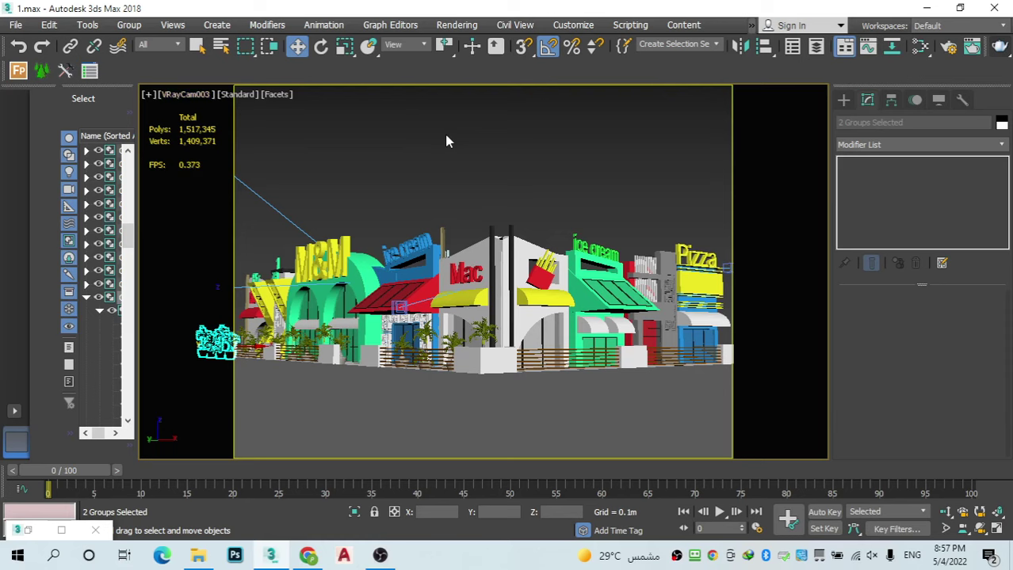
{"action": "left_click", "coordinate": [478, 332]}
{"action": "left_click", "coordinate": [422, 337], "text": "ctrl"}
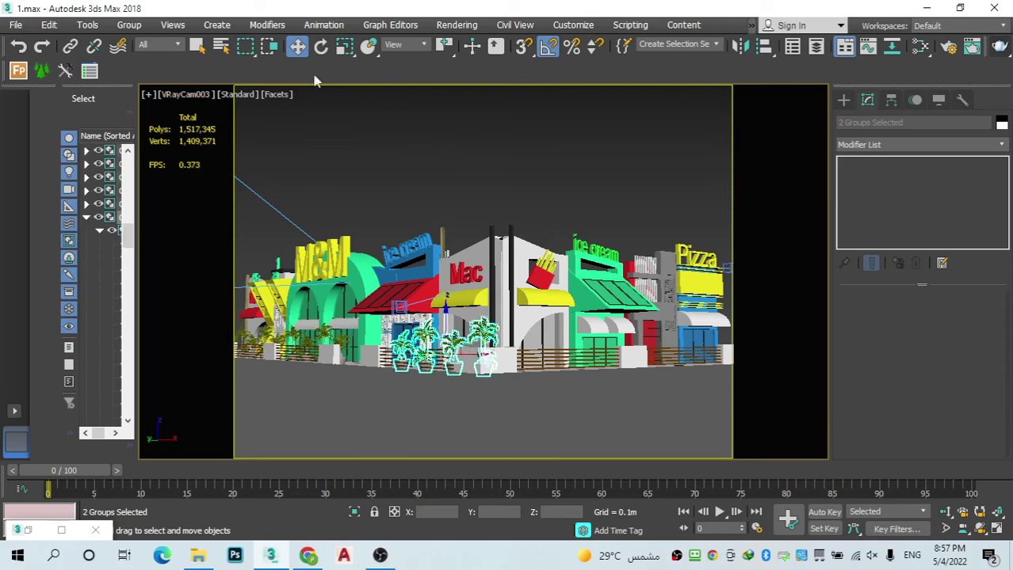
{"action": "left_click", "coordinate": [320, 46]}
{"action": "left_click_drag", "start_coordinate": [454, 360], "coordinate": [522, 362], "text": "shift"}
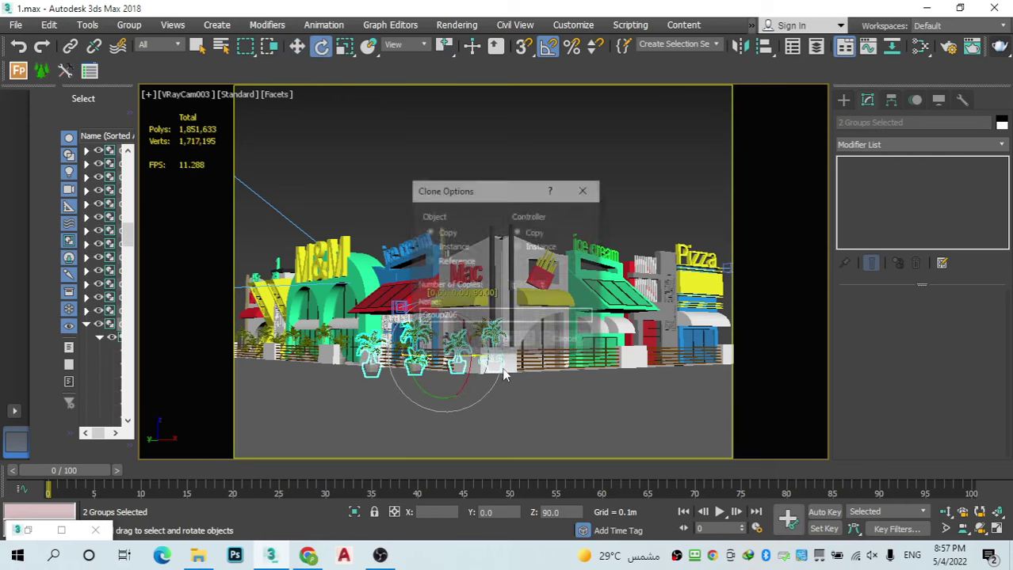
{"action": "left_click", "coordinate": [512, 341]}
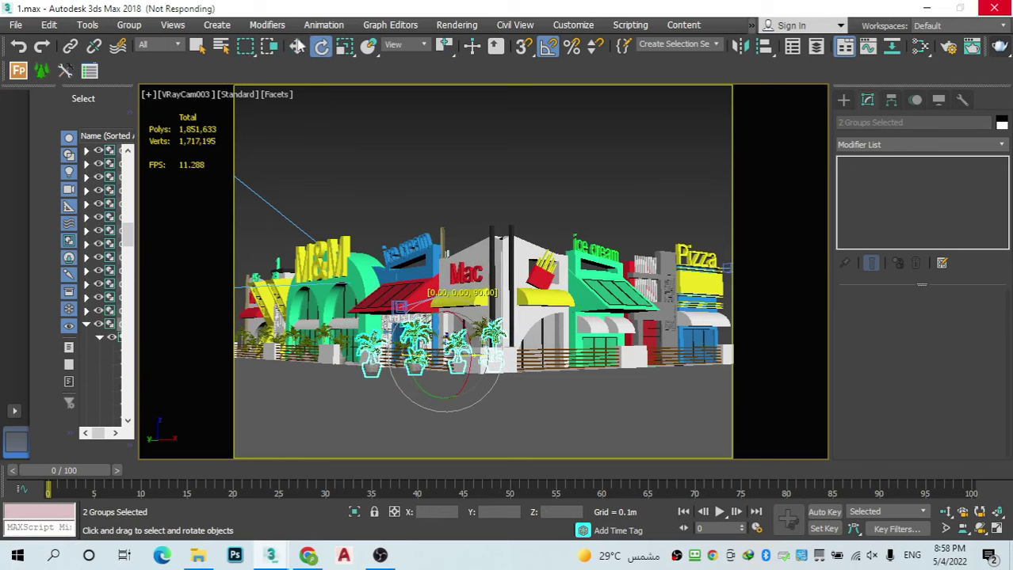
Step: Move the rotated palm copies around the Mac corner onto the side pavement, towards the wooden fence
{"action": "key", "text": "w"}
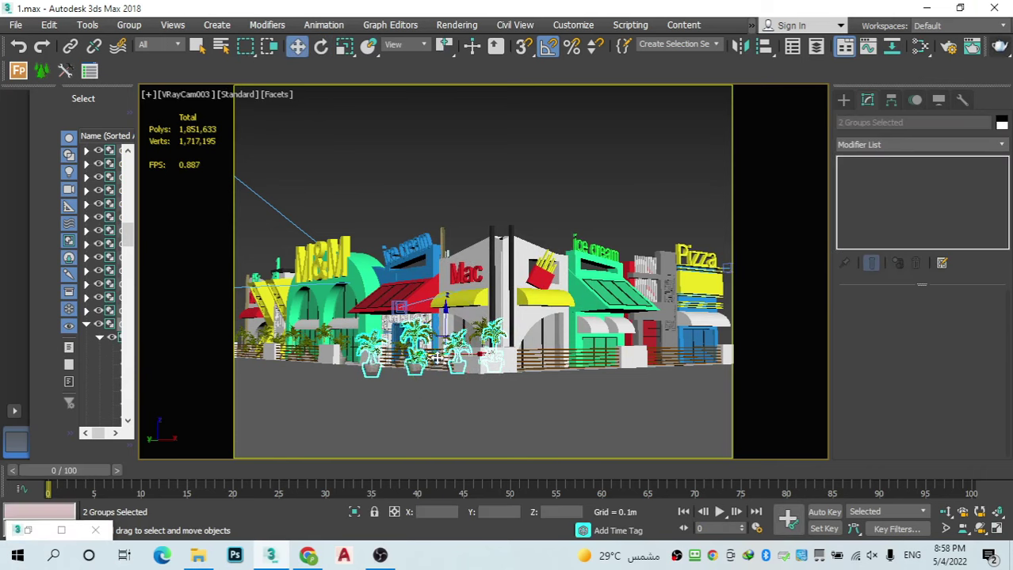
{"action": "mouse_move", "coordinate": [471, 353]}
{"action": "left_mouse_down"}
{"action": "mouse_move", "coordinate": [579, 384]}
{"action": "mouse_move", "coordinate": [599, 375]}
{"action": "left_mouse_up"}
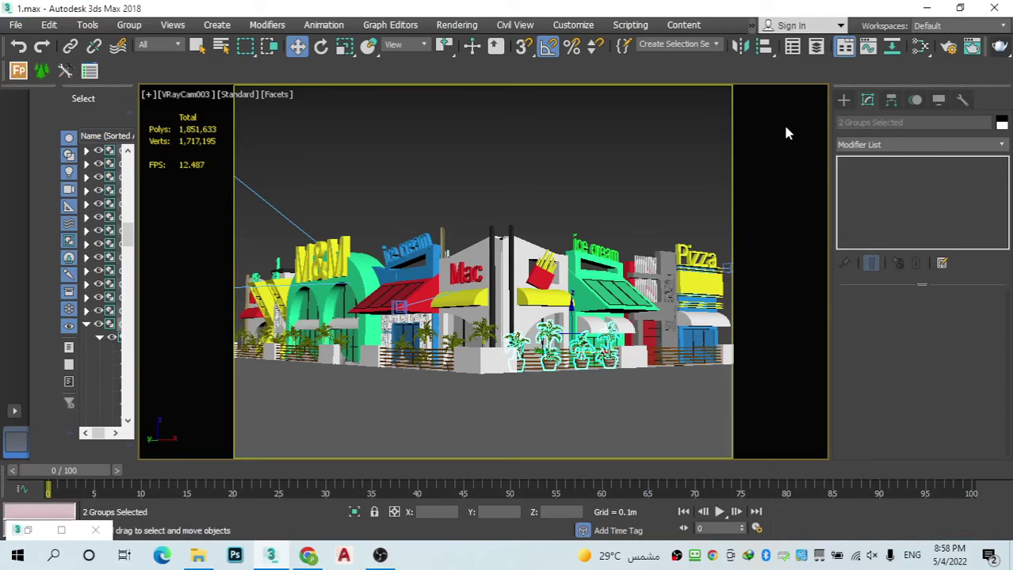
{"action": "key", "text": "p"}
{"action": "left_click_drag", "start_coordinate": [791, 127], "coordinate": [588, 458]}
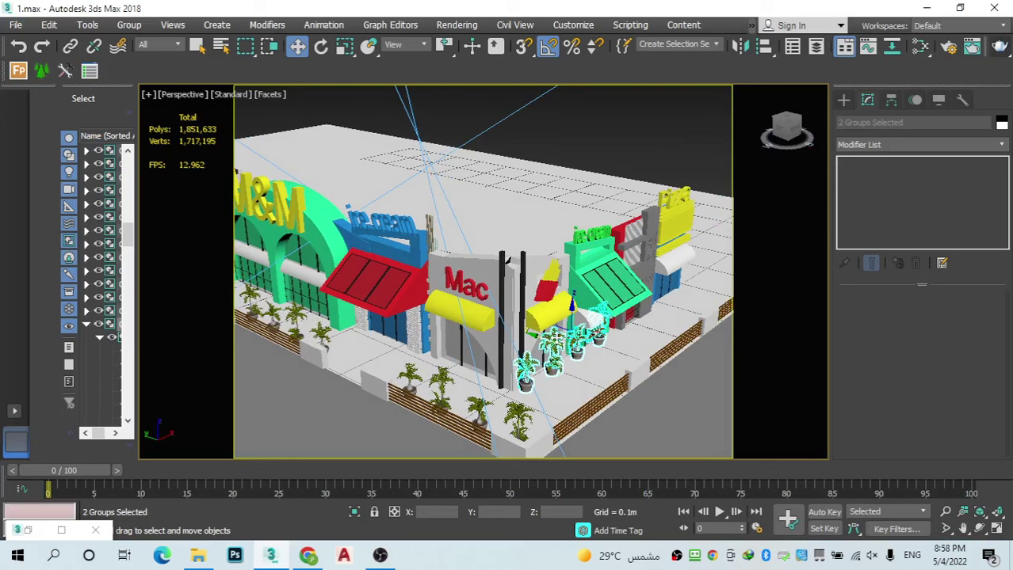
{"action": "left_click_drag", "start_coordinate": [545, 342], "coordinate": [584, 388]}
{"action": "scroll", "coordinate": [584, 415], "scroll_direction": "up", "scroll_amount": 3}
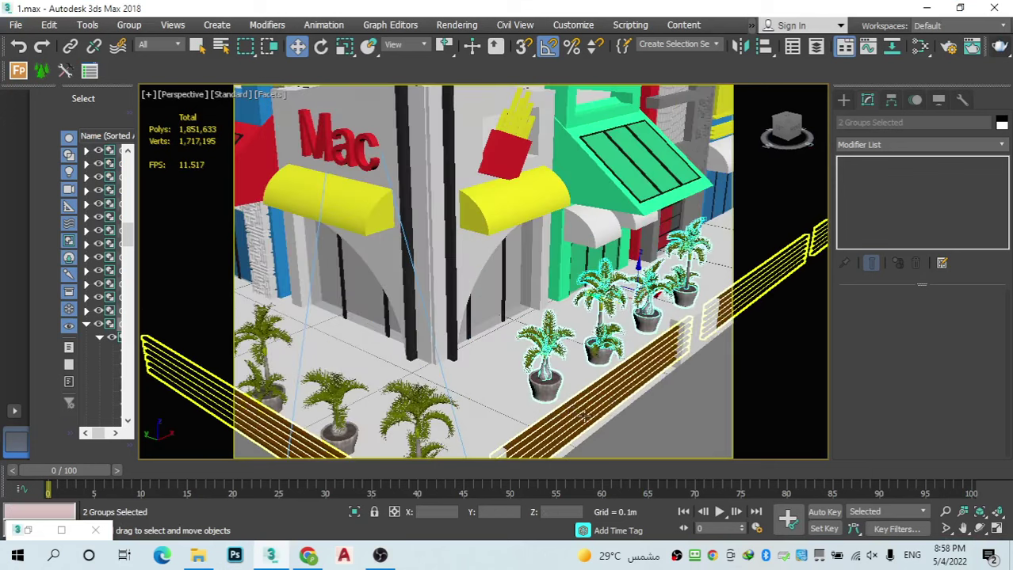
{"action": "scroll", "coordinate": [367, 317], "scroll_direction": "down", "scroll_amount": 3}
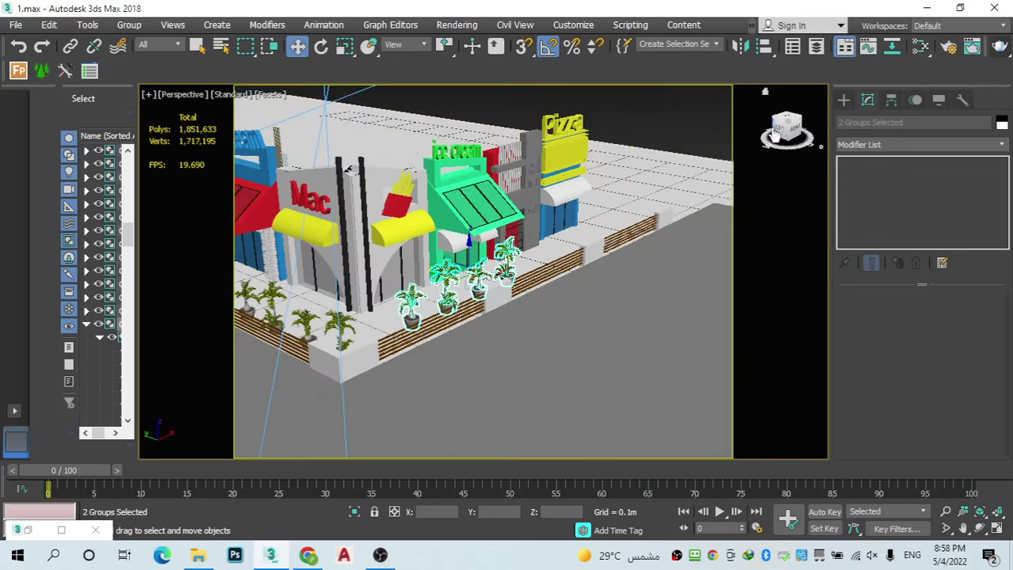
Step: Shift the side palm row closer to the fence and corner, and clone it once further along towards the Pizza shop
{"action": "left_click_drag", "start_coordinate": [783, 138], "coordinate": [783, 133]}
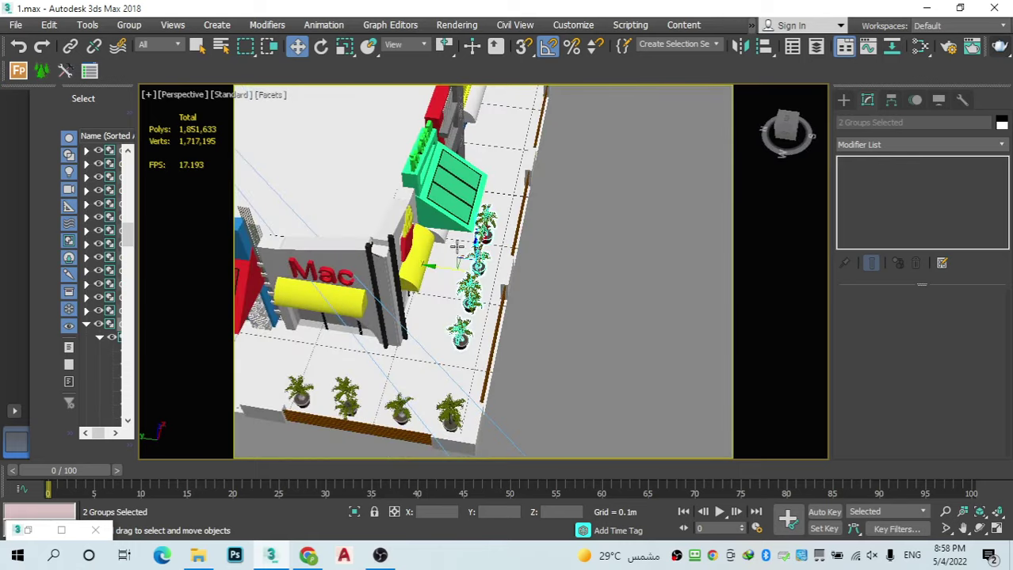
{"action": "left_click_drag", "start_coordinate": [449, 264], "coordinate": [449, 304]}
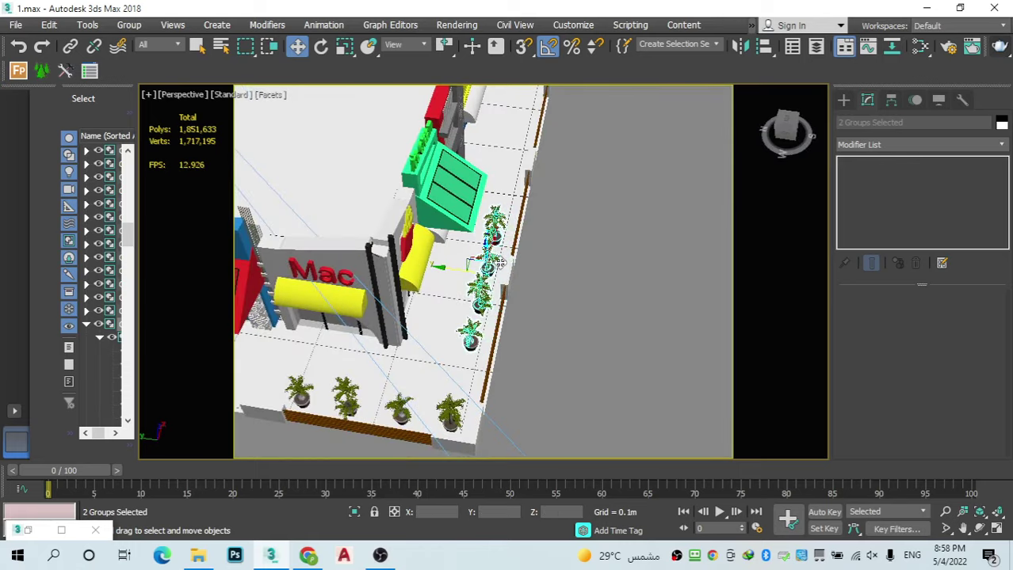
{"action": "mouse_move", "coordinate": [492, 249]}
{"action": "left_mouse_down"}
{"action": "mouse_move", "coordinate": [484, 287]}
{"action": "mouse_move", "coordinate": [517, 133]}
{"action": "left_mouse_up"}
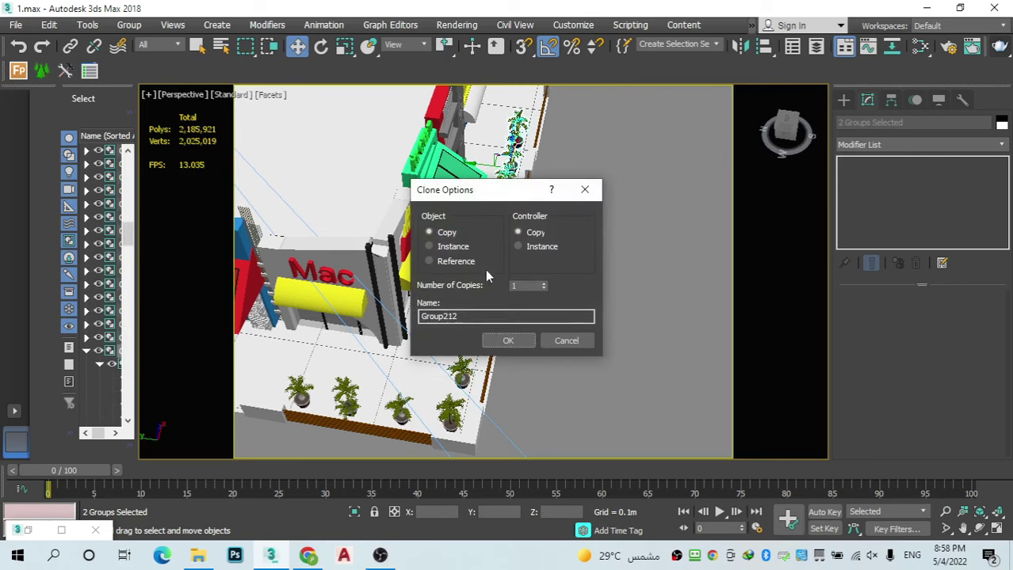
{"action": "left_click", "coordinate": [519, 340]}
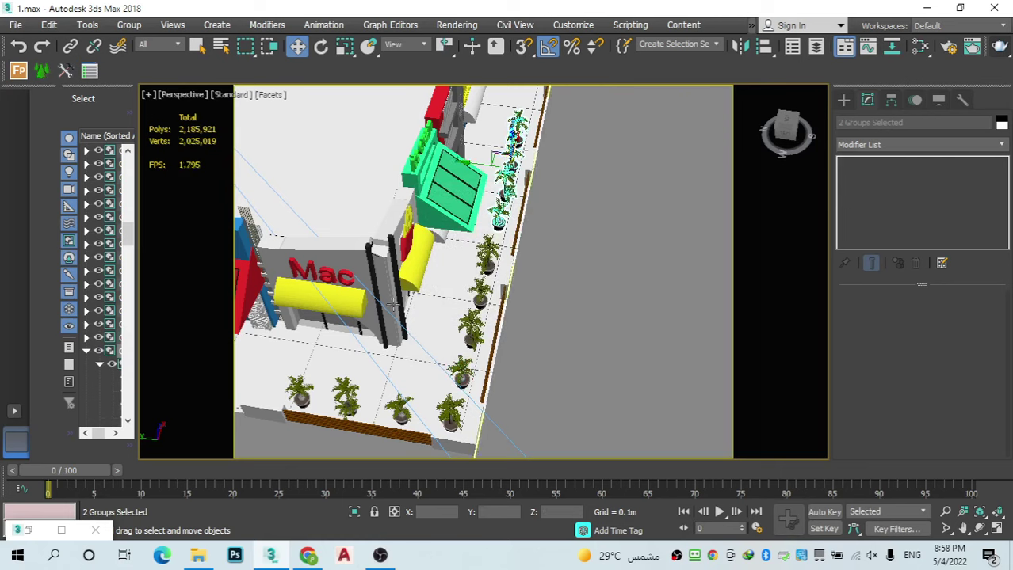
Step: Return to the VRayCam003 view, clear the selection and save the scene
{"action": "left_click", "coordinate": [180, 94]}
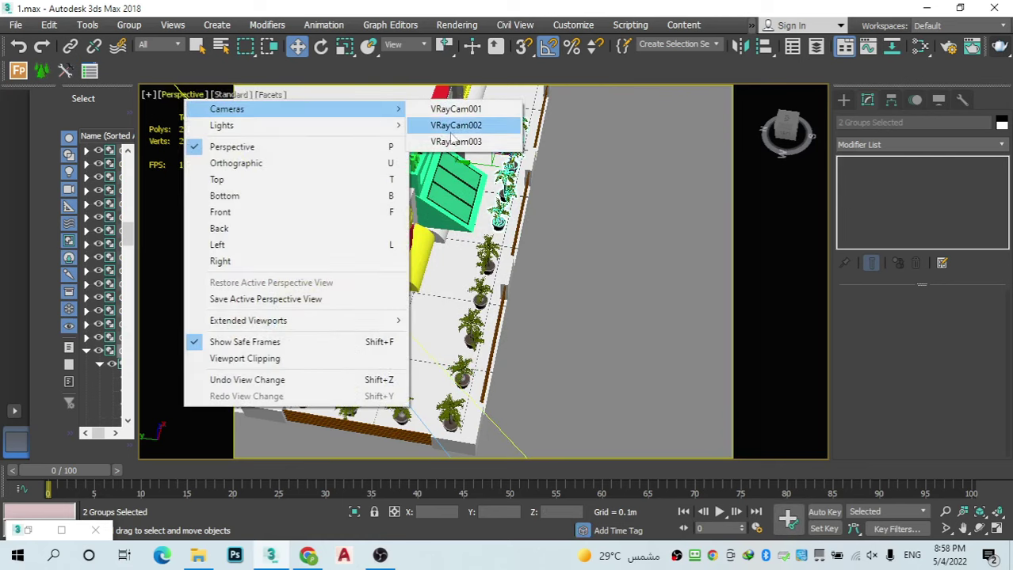
{"action": "left_click", "coordinate": [464, 141]}
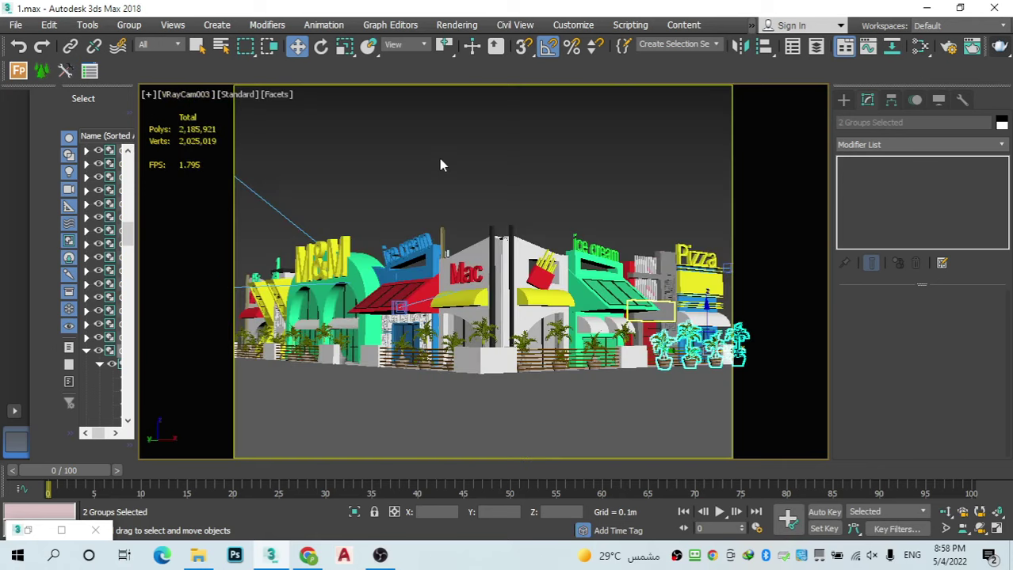
{"action": "left_click", "coordinate": [481, 145]}
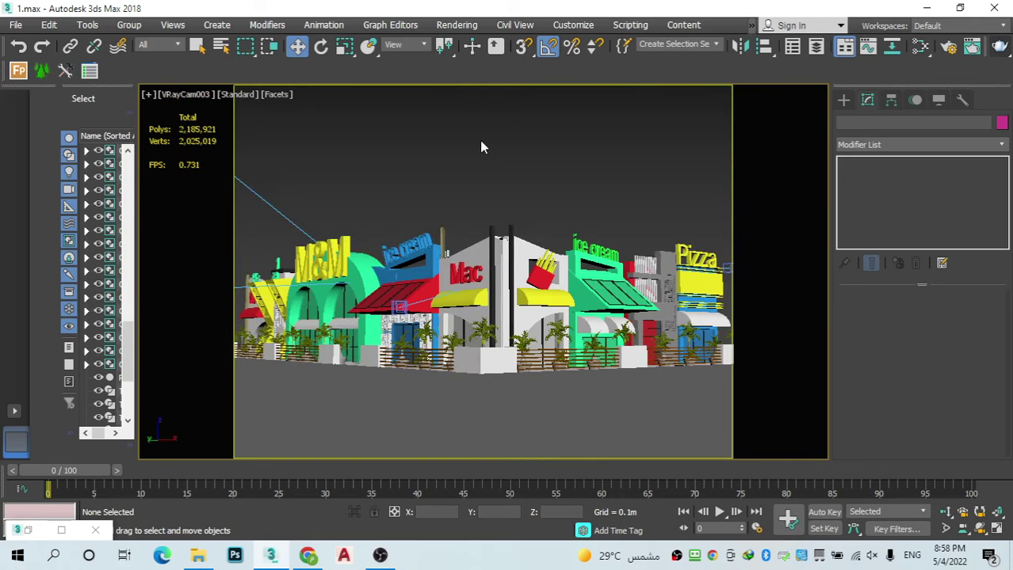
{"action": "key", "text": "ctrl+s"}
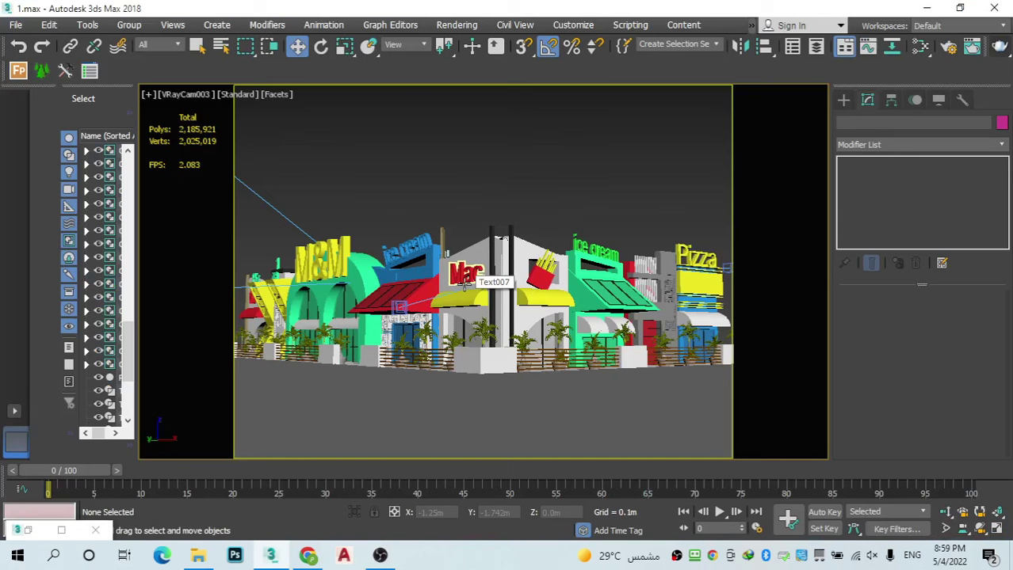
Step: Examine the palm rows on both street sides from an elevated perspective view
{"action": "key", "text": "p"}
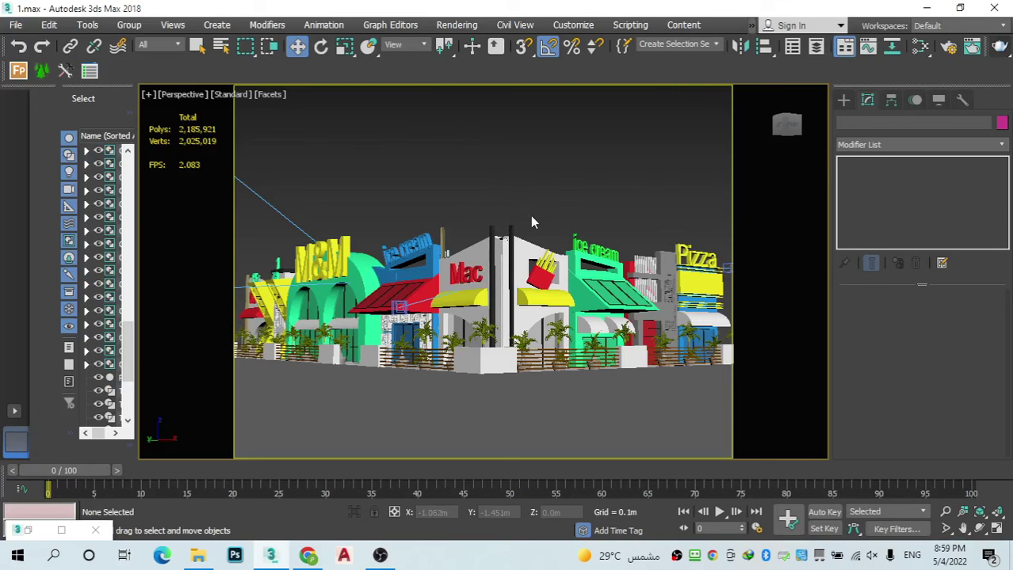
{"action": "left_click", "coordinate": [787, 117]}
{"action": "scroll", "coordinate": [389, 396], "scroll_direction": "down", "scroll_amount": 3}
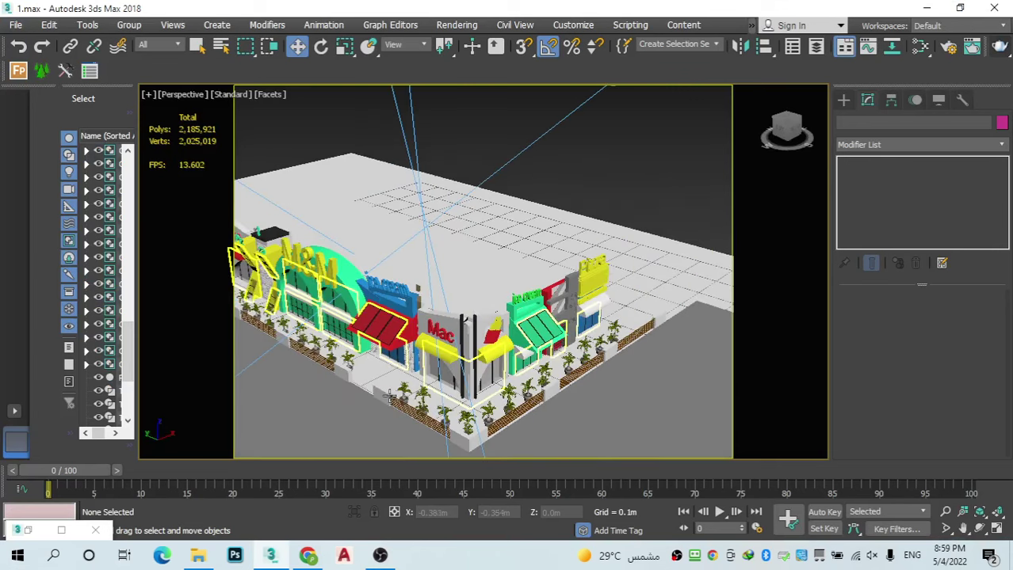
Step: Switch to File Explorer and browse back from the Hyophorbe 3D MAX 2011 folder through the project folders to Local Disk (C:)
{"action": "left_click", "coordinate": [199, 560]}
{"action": "key", "text": "alt+Tab"}
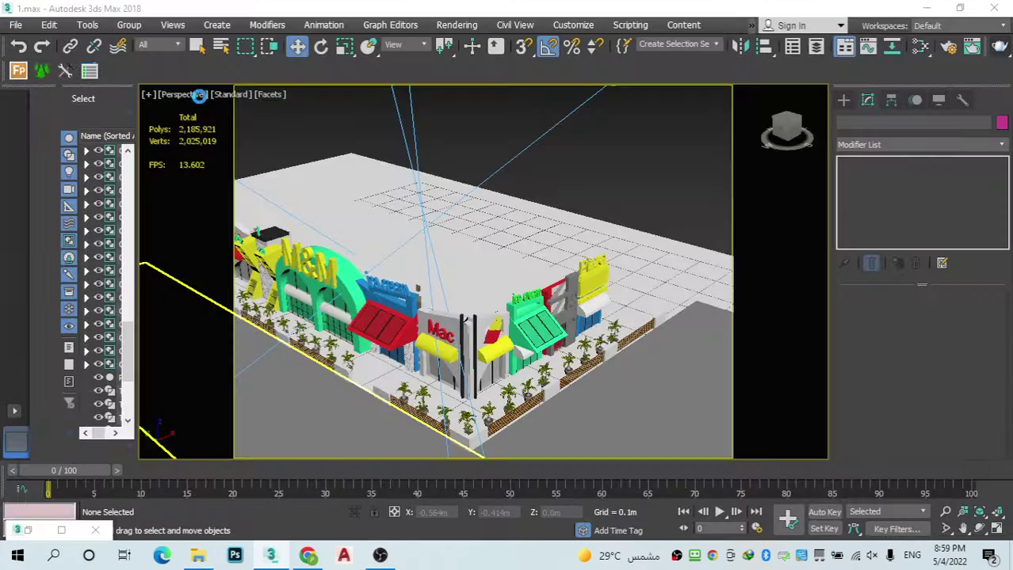
{"action": "key", "text": "alt+Tab"}
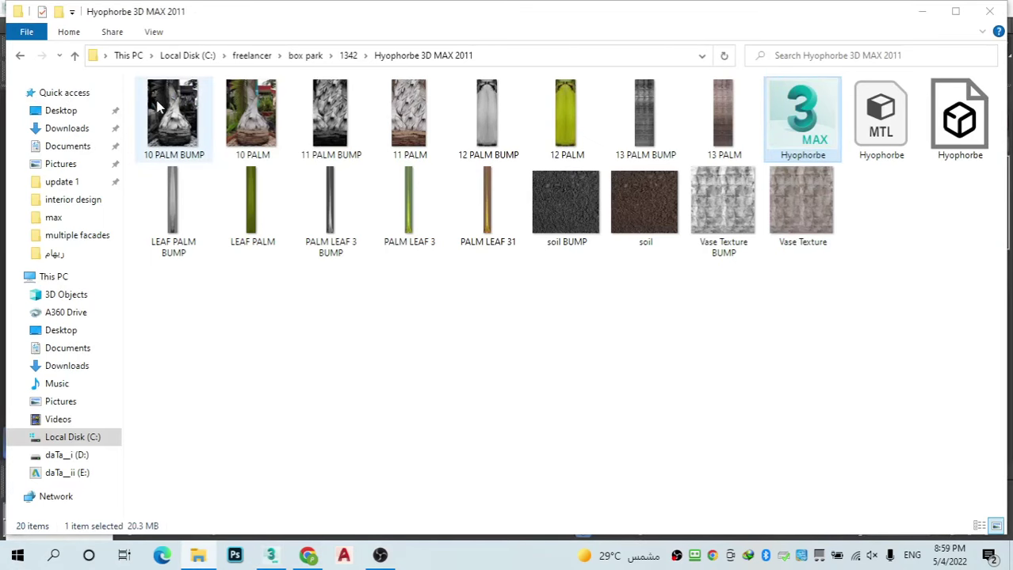
{"action": "left_click", "coordinate": [20, 60]}
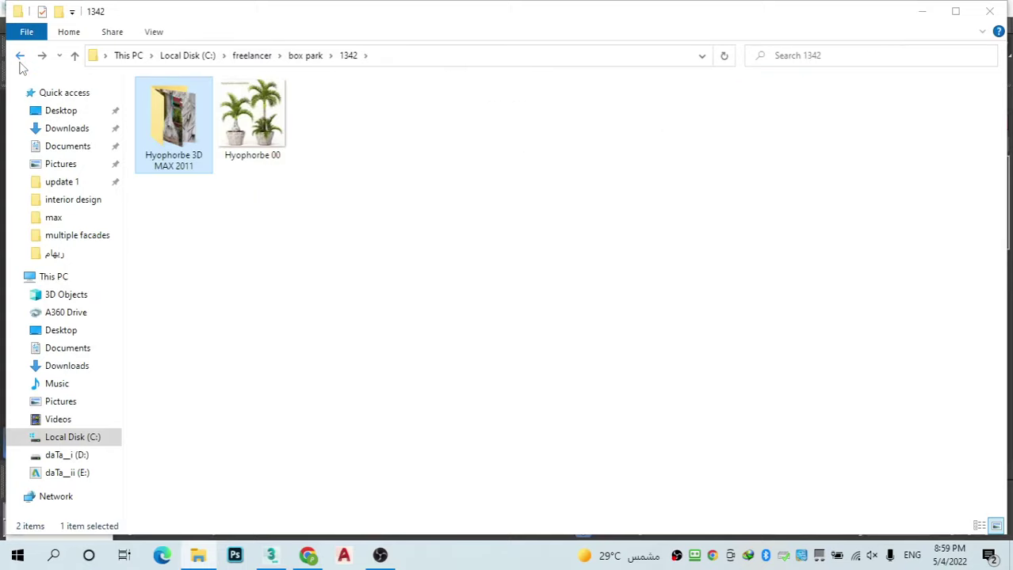
{"action": "left_click", "coordinate": [20, 62]}
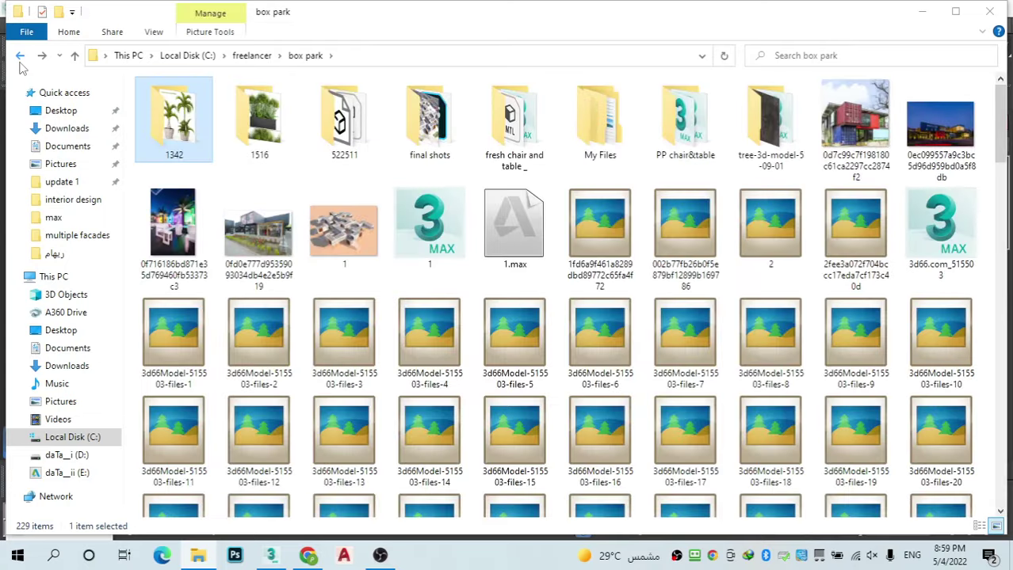
{"action": "left_click", "coordinate": [21, 62]}
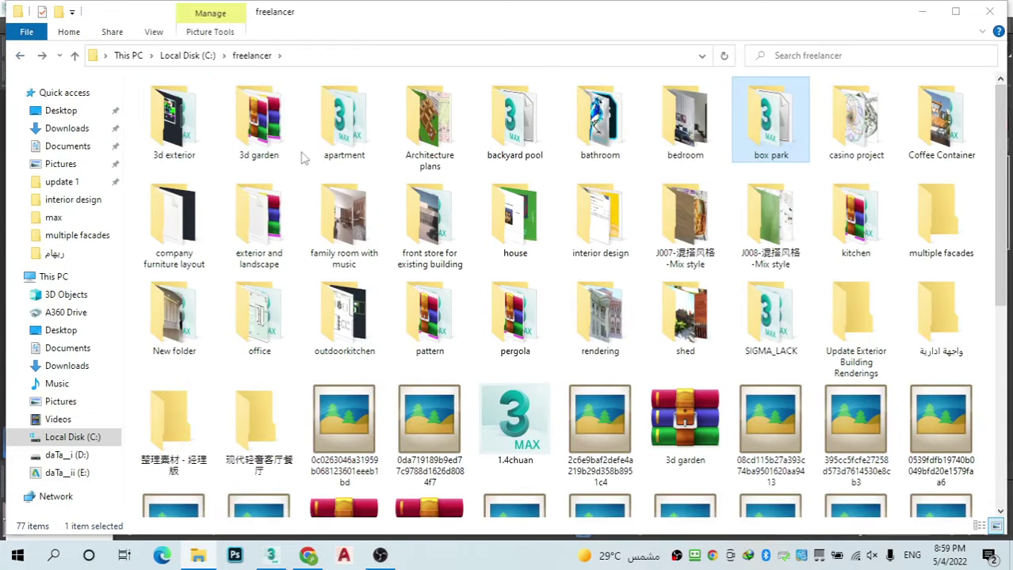
{"action": "left_click", "coordinate": [20, 61]}
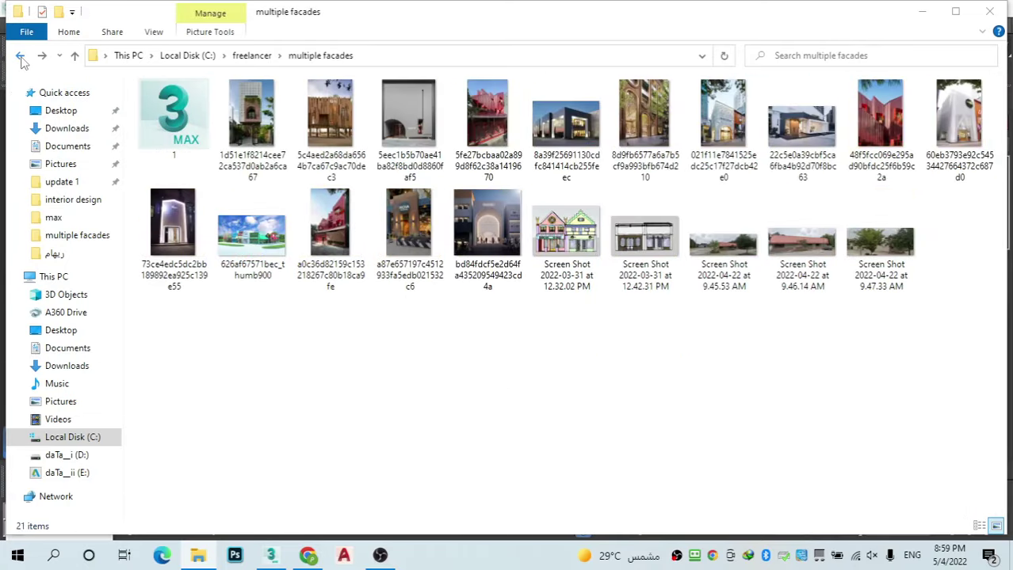
{"action": "left_click", "coordinate": [21, 61]}
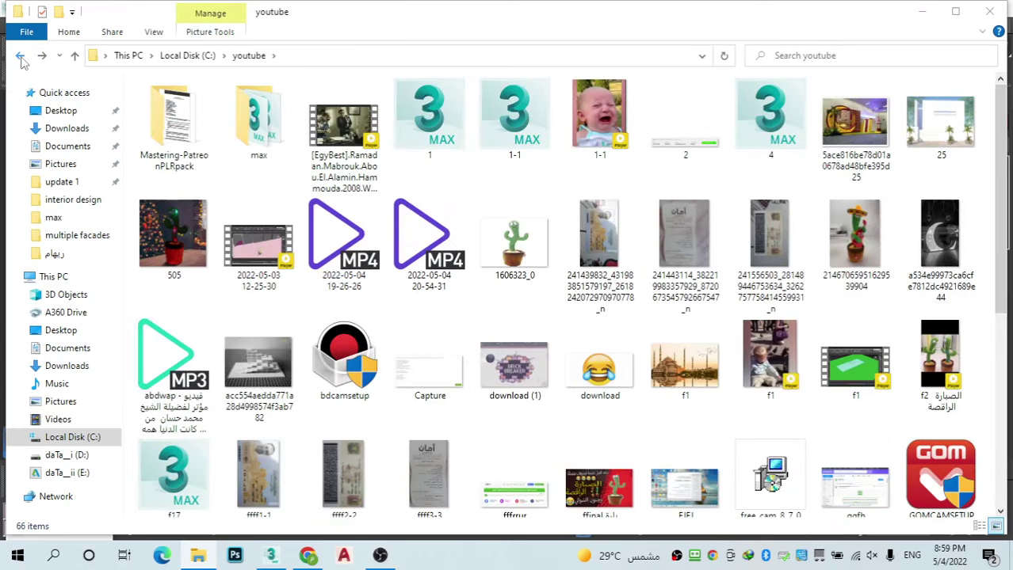
{"action": "left_click", "coordinate": [21, 61]}
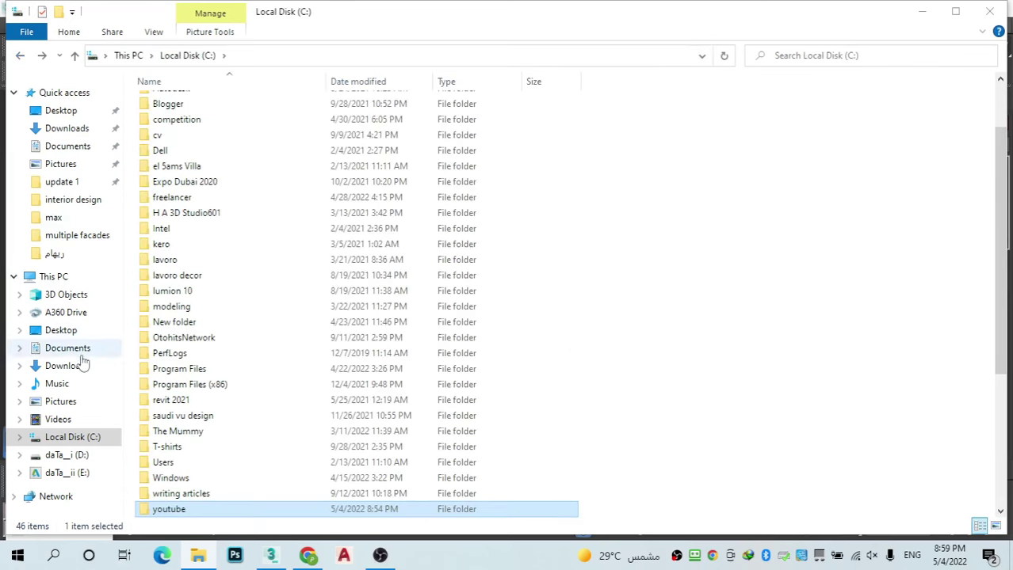
Step: Check the daTa__ii (E:) drive for scene files, and open the work folder on daTa__i (D:)
{"action": "left_click", "coordinate": [84, 473]}
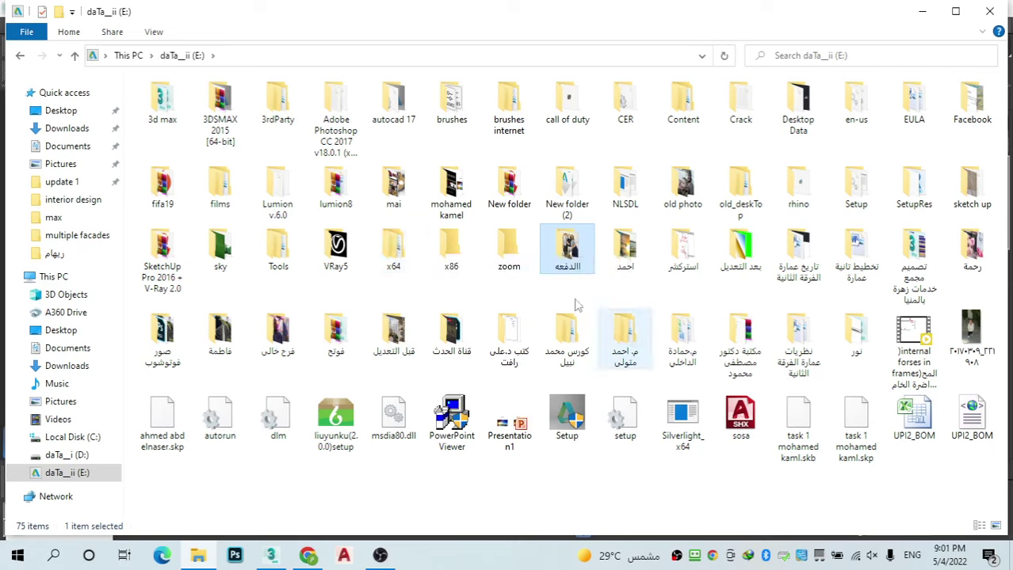
{"action": "left_click", "coordinate": [75, 454]}
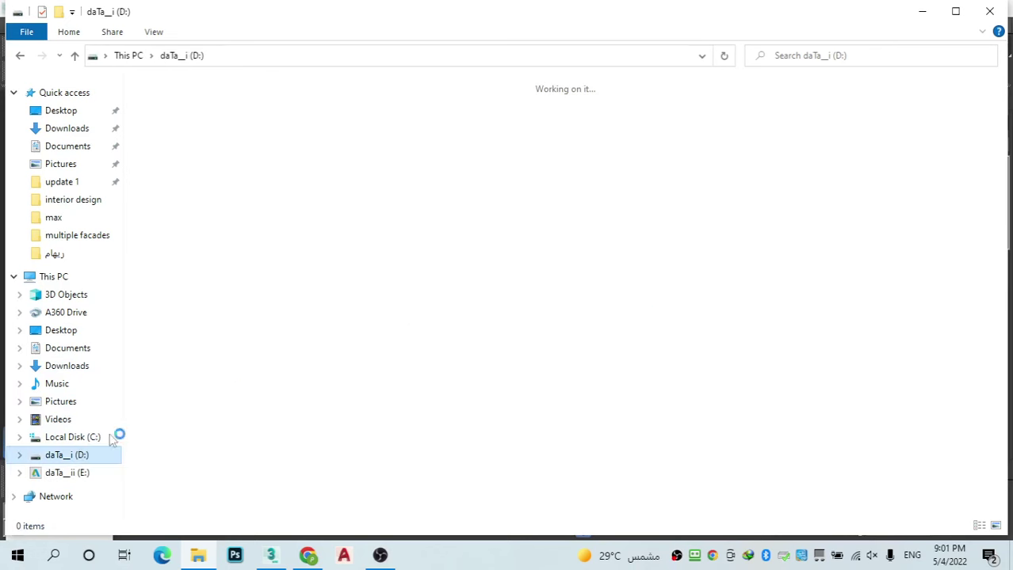
{"action": "left_click", "coordinate": [619, 261]}
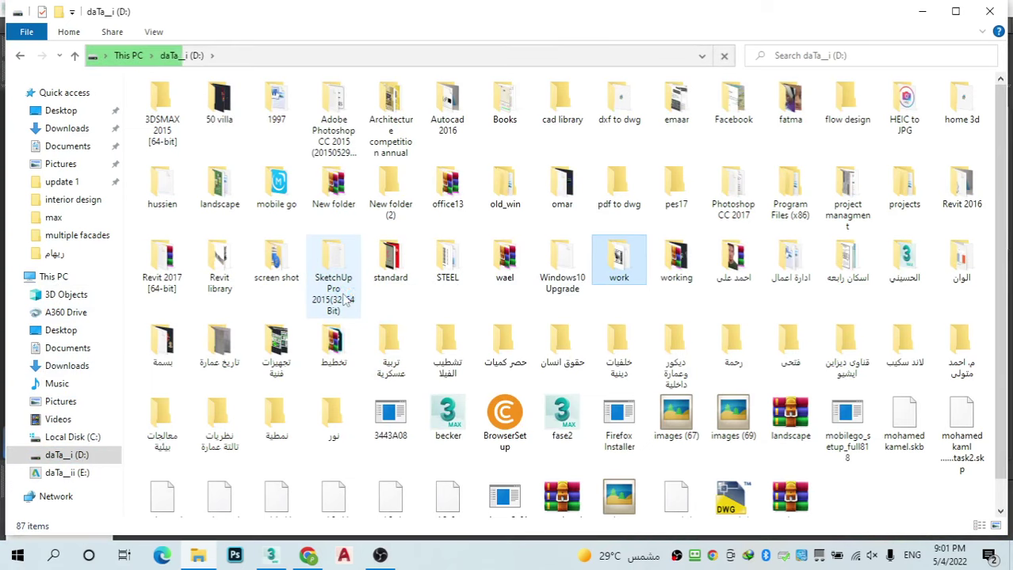
{"action": "key", "text": "Return"}
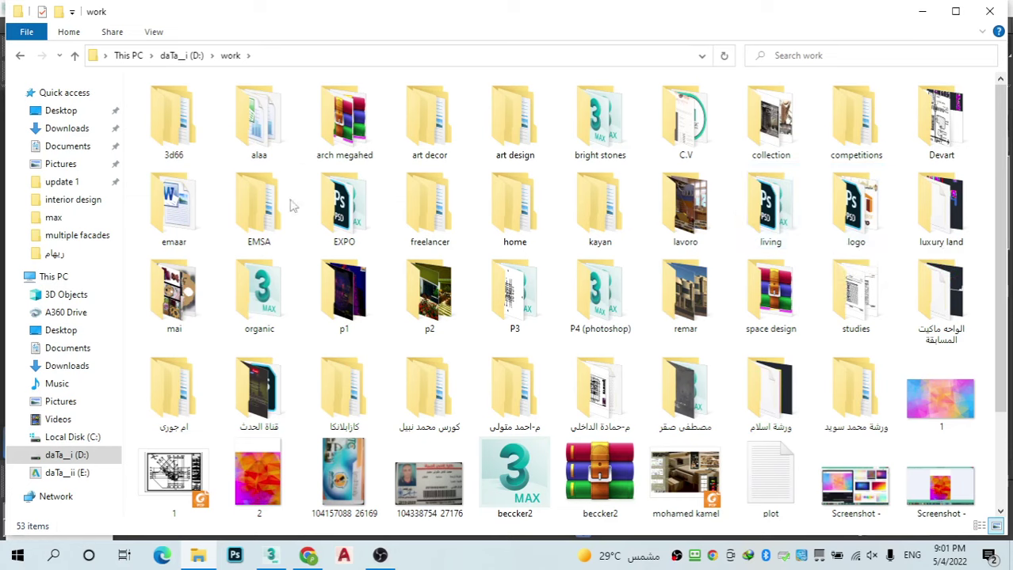
Step: Check the course folder inside the work folder for usable models and return to the work folder
{"action": "scroll", "coordinate": [476, 305], "scroll_direction": "down", "scroll_amount": 3}
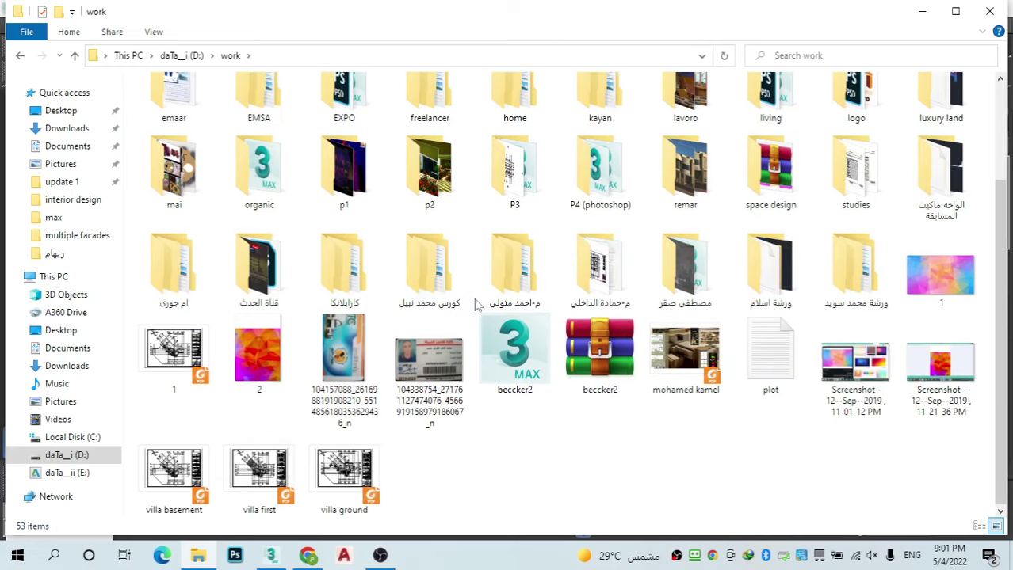
{"action": "double_click", "coordinate": [429, 265]}
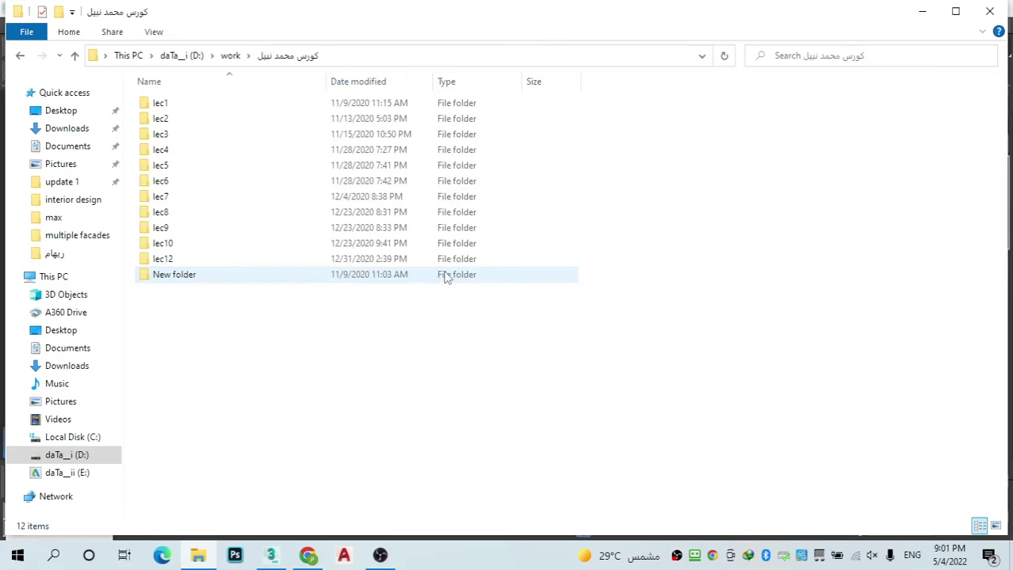
{"action": "left_click", "coordinate": [20, 56]}
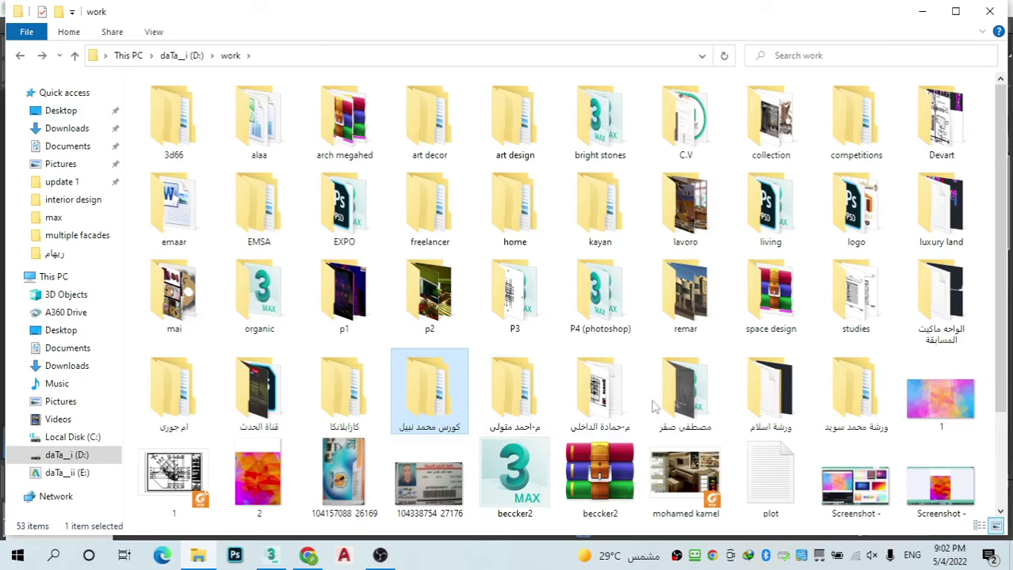
Step: Open the exterior folder inside the workshop folder and merge the Cars_models_01 file into the 3ds Max shop scene
{"action": "left_click", "coordinate": [675, 394]}
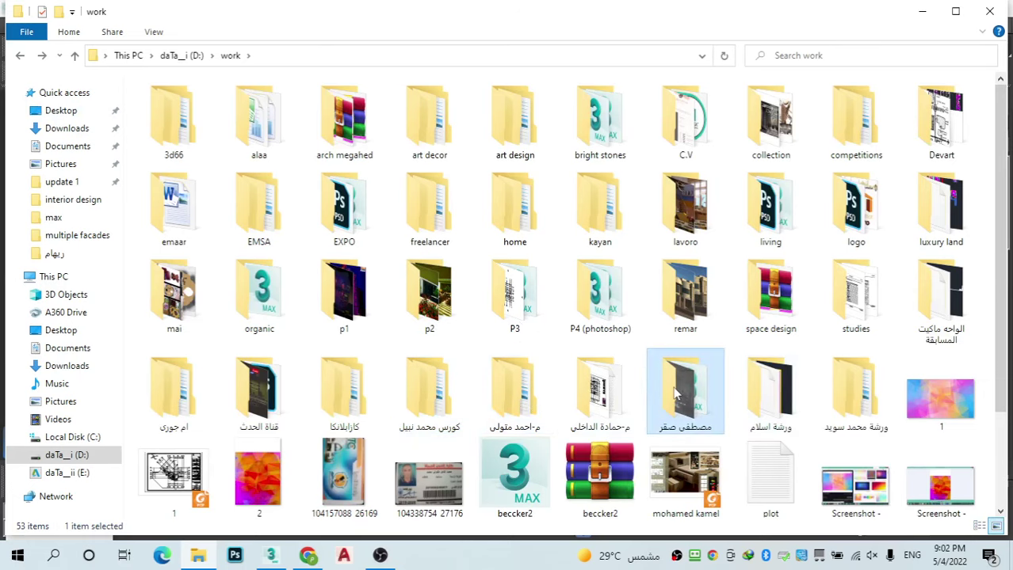
{"action": "left_click", "coordinate": [846, 408]}
{"action": "double_click", "coordinate": [846, 407]}
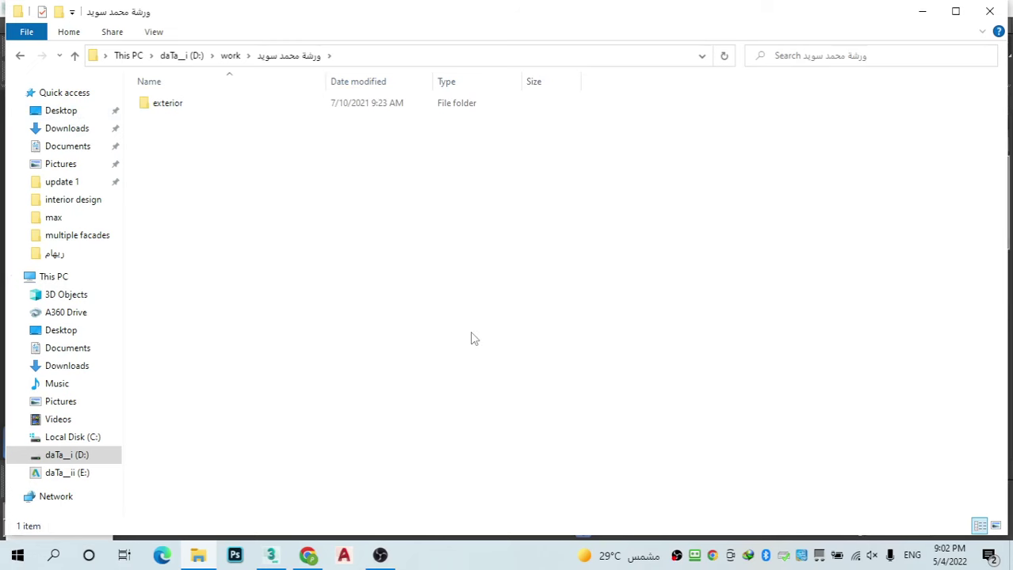
{"action": "double_click", "coordinate": [206, 108]}
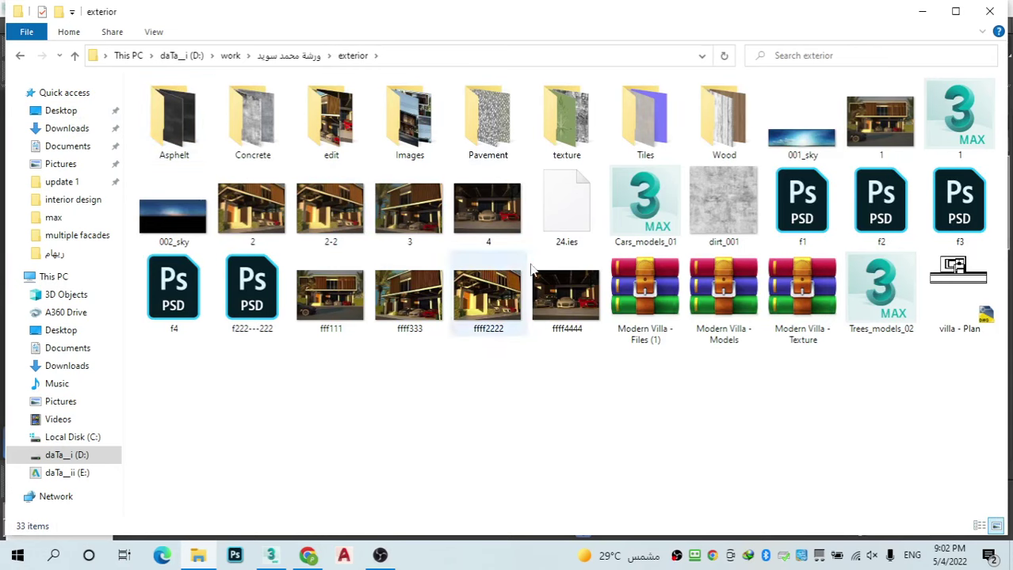
{"action": "left_click_drag", "start_coordinate": [629, 230], "coordinate": [646, 381]}
{"action": "left_click", "coordinate": [667, 405]}
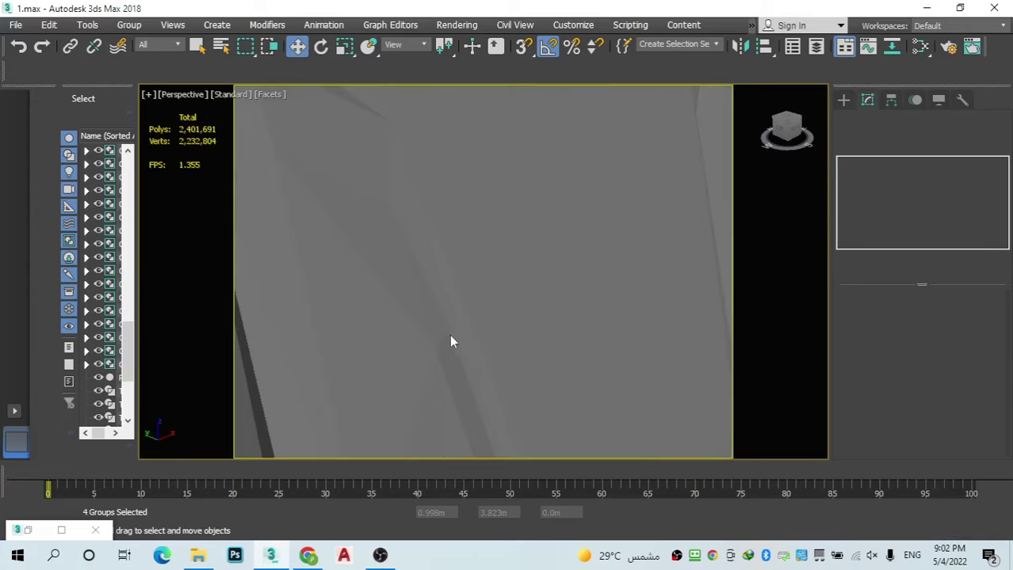
Step: Combine the four selected merged car groups into a single group with the default name
{"action": "scroll", "coordinate": [449, 335], "scroll_direction": "down", "scroll_amount": 1}
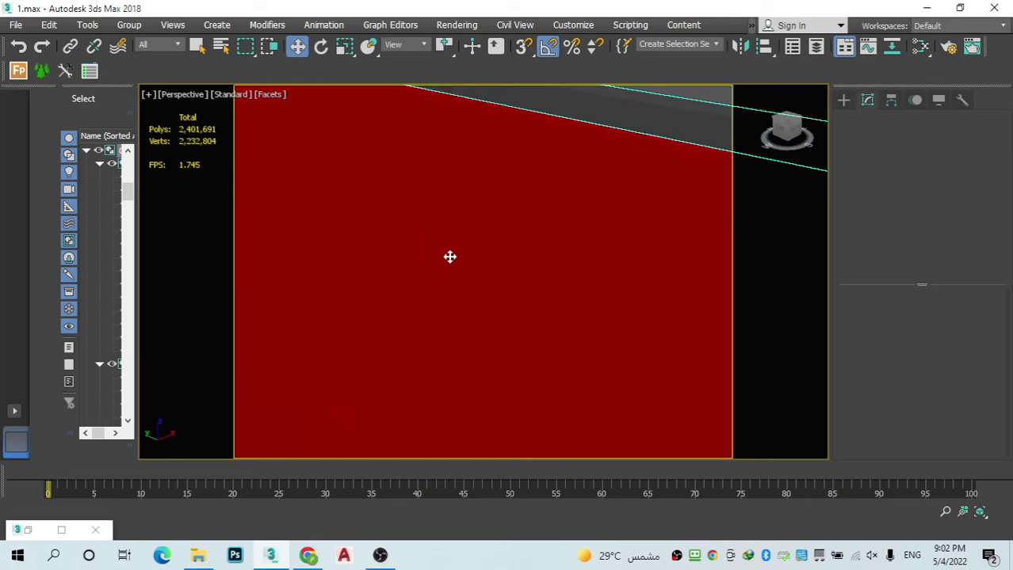
{"action": "scroll", "coordinate": [476, 284], "scroll_direction": "down", "scroll_amount": 6}
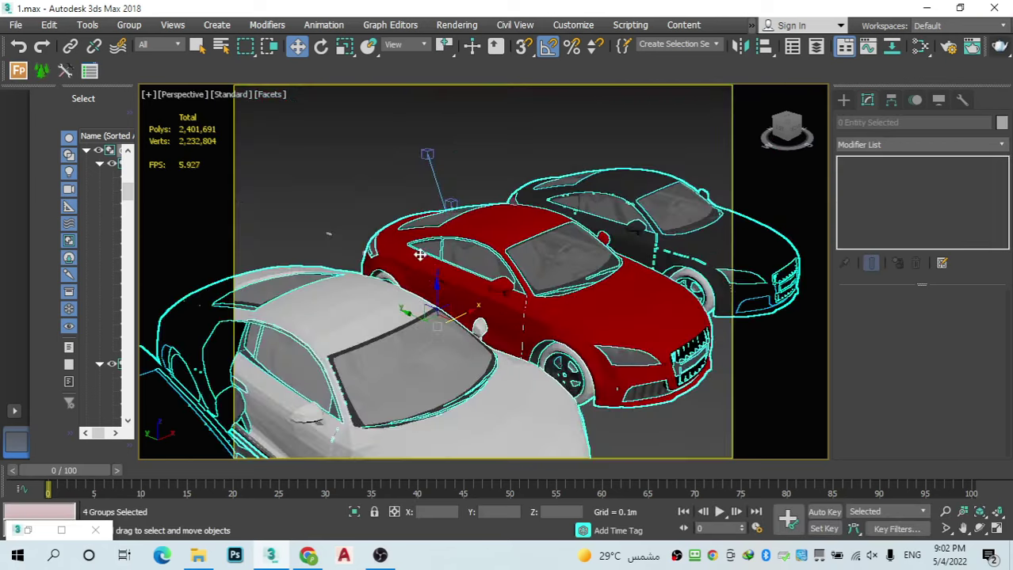
{"action": "left_click", "coordinate": [129, 25]}
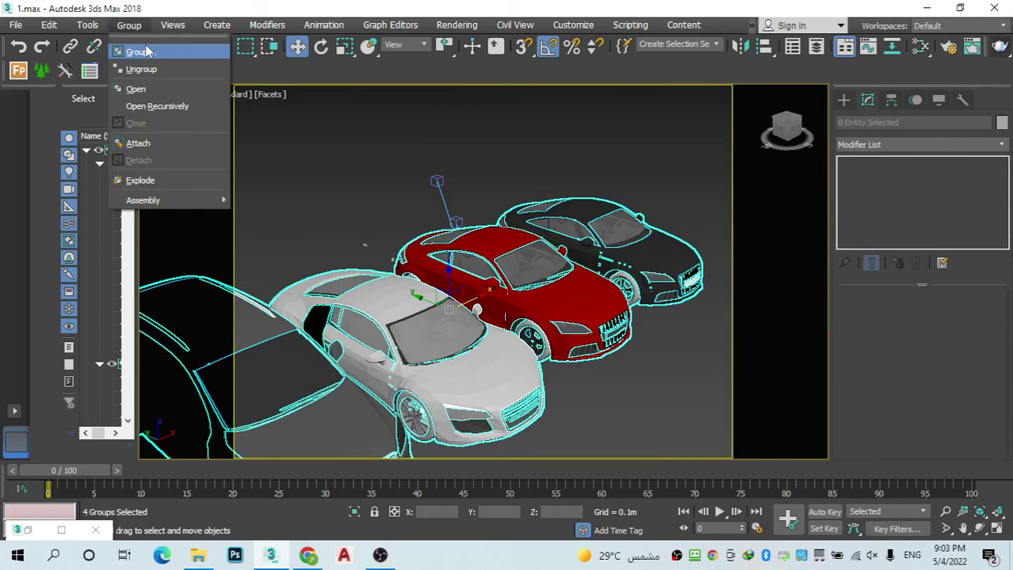
{"action": "left_click", "coordinate": [134, 50]}
{"action": "left_click", "coordinate": [515, 303]}
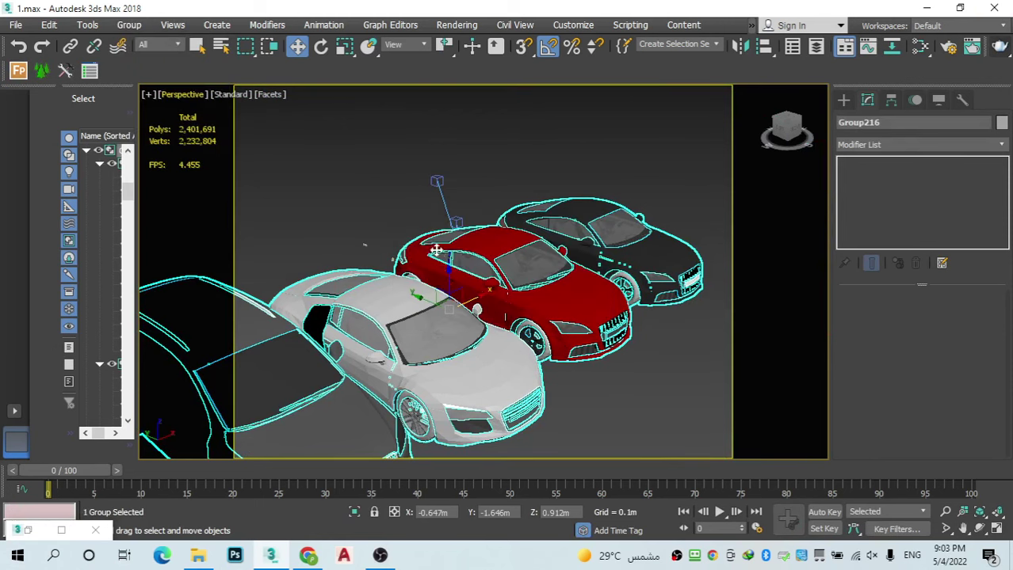
Step: Scale the car group down uniformly in two passes to about 1.78 percent to suit the shop street
{"action": "left_click", "coordinate": [337, 56]}
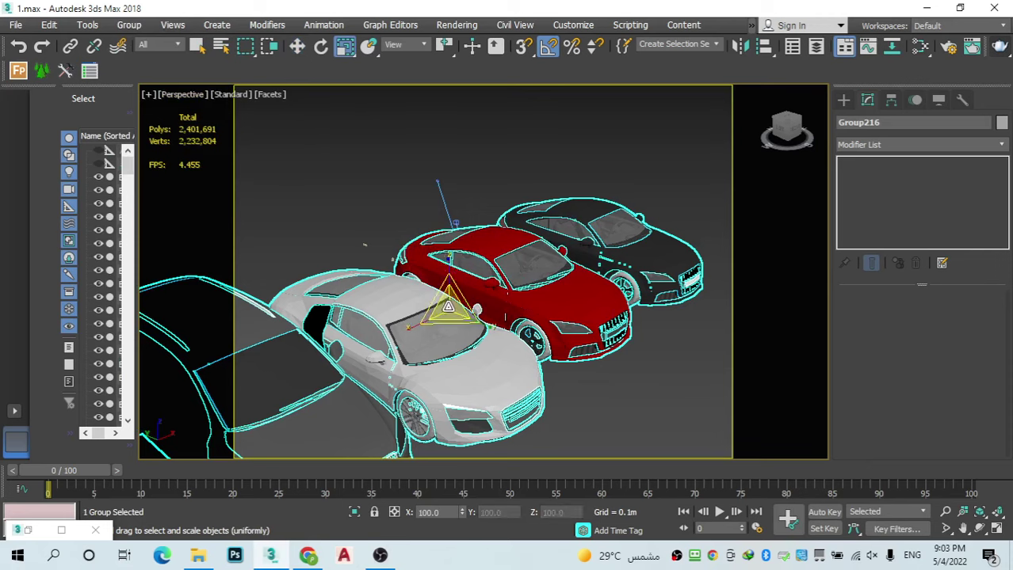
{"action": "left_click_drag", "start_coordinate": [450, 306], "coordinate": [500, 362]}
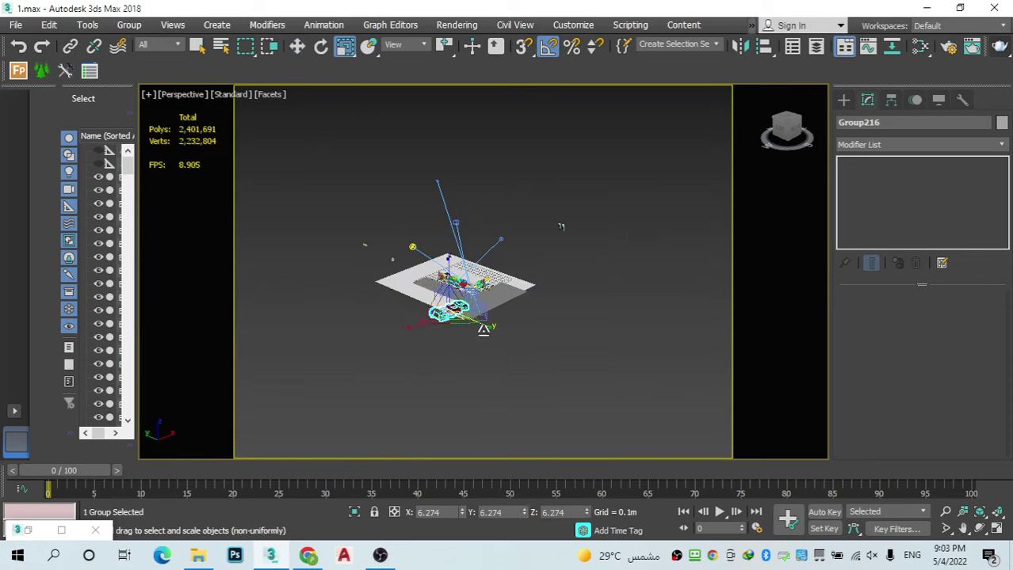
{"action": "scroll", "coordinate": [472, 323], "scroll_direction": "up", "scroll_amount": 4}
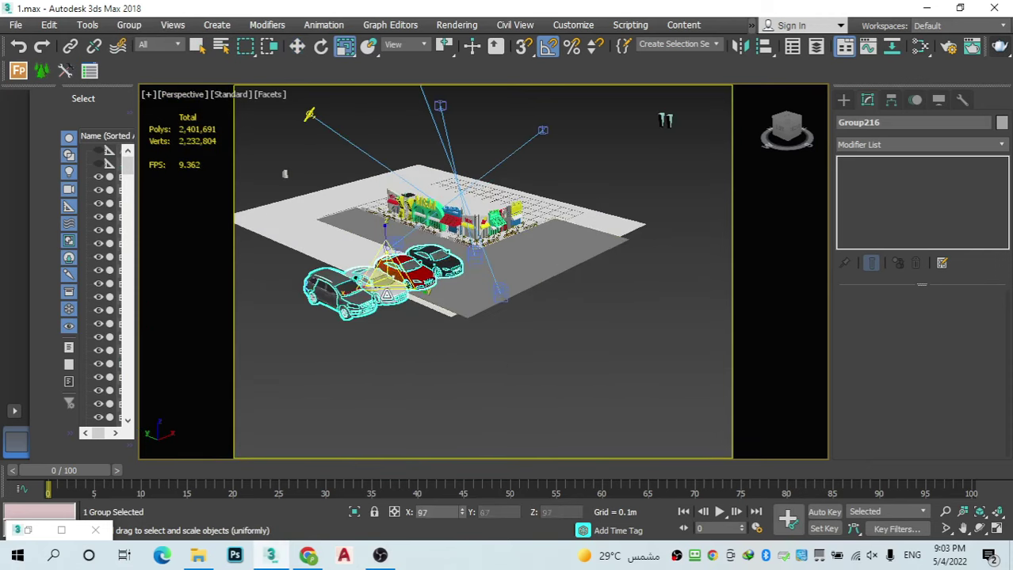
{"action": "left_click_drag", "start_coordinate": [386, 294], "coordinate": [387, 465]}
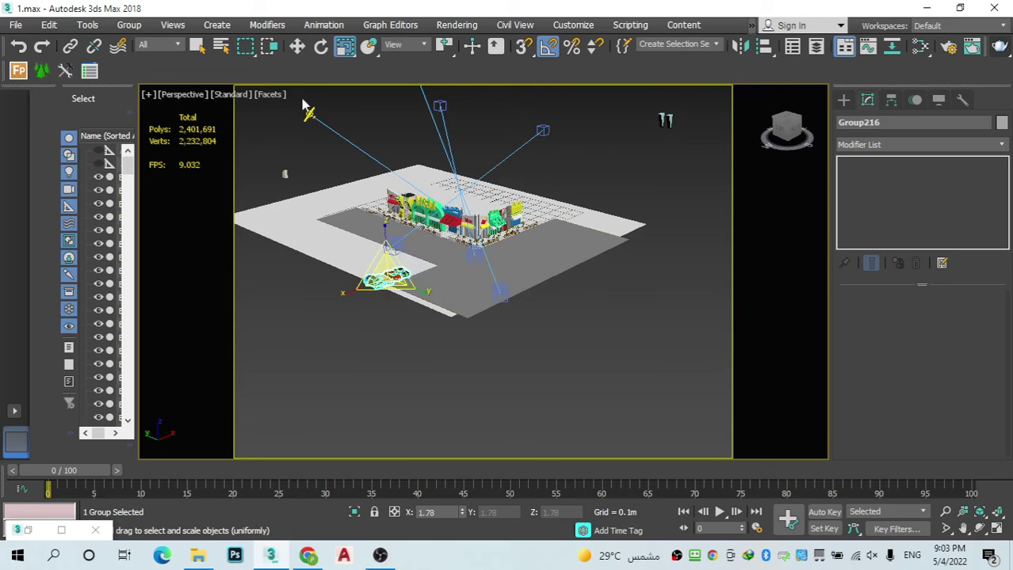
Step: Move the scaled car group beside the road surface, to a height of about 0.57 m
{"action": "left_click", "coordinate": [297, 46]}
{"action": "scroll", "coordinate": [350, 285], "scroll_direction": "up", "scroll_amount": 5}
{"action": "scroll", "coordinate": [350, 284], "scroll_direction": "down", "scroll_amount": 2}
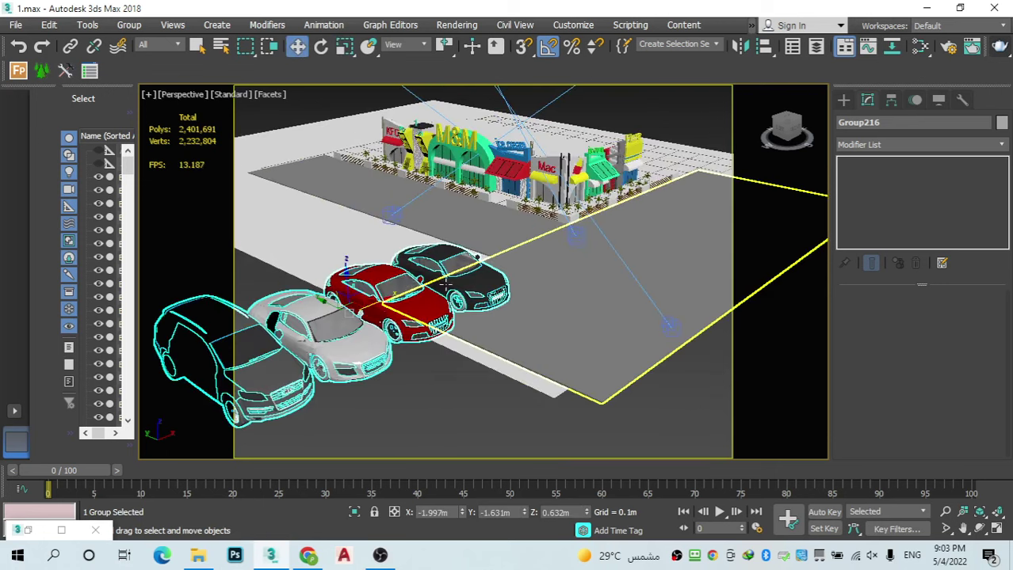
{"action": "left_click_drag", "start_coordinate": [372, 307], "coordinate": [536, 336]}
{"action": "right_click", "coordinate": [537, 336]}
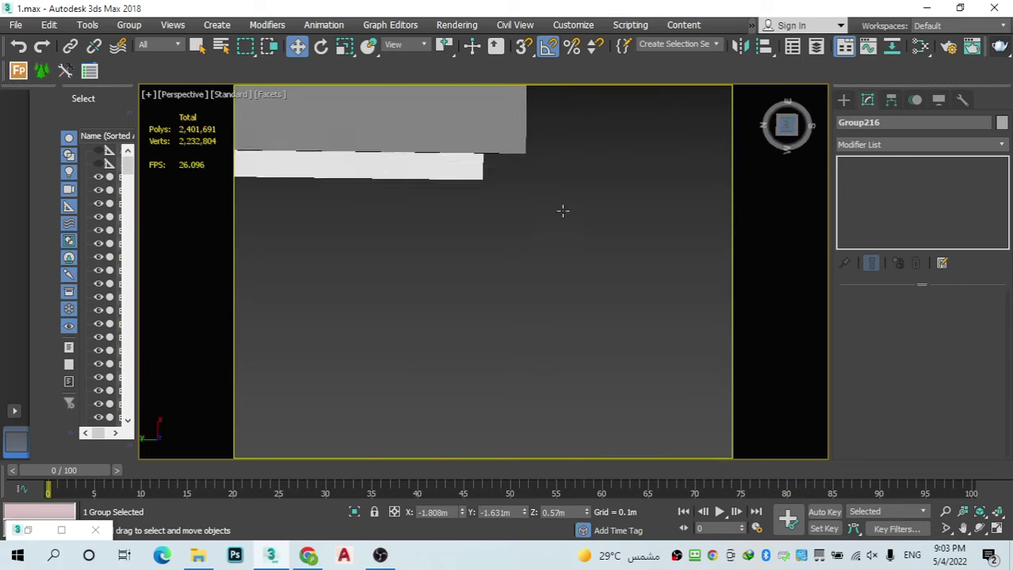
Step: Position the car group over the road in front of the Mac corner in plan, and rotate it 90 degrees about Z
{"action": "scroll", "coordinate": [562, 215], "scroll_direction": "down", "scroll_amount": 4}
{"action": "scroll", "coordinate": [587, 346], "scroll_direction": "down", "scroll_amount": 6}
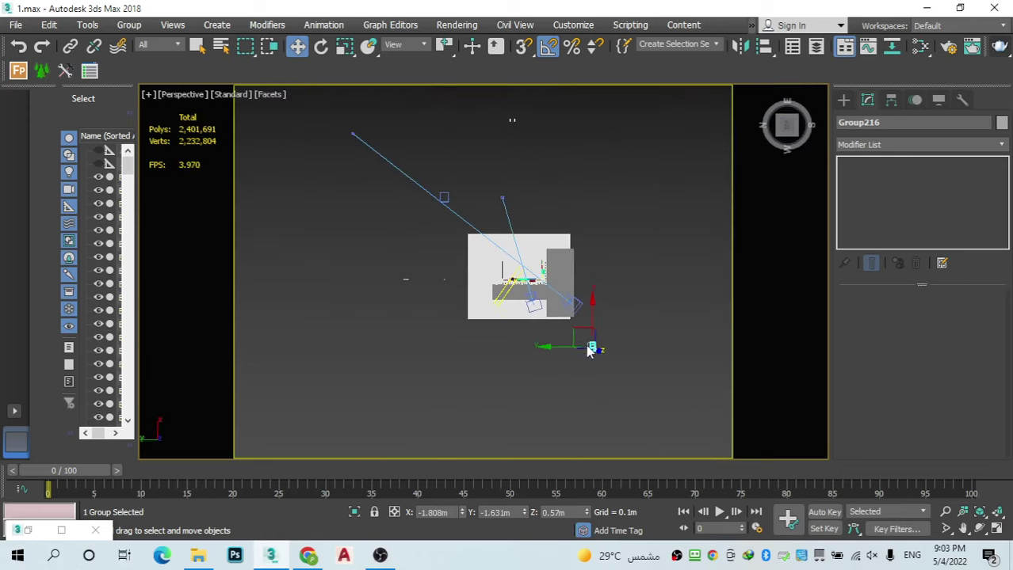
{"action": "scroll", "coordinate": [583, 344], "scroll_direction": "up", "scroll_amount": 2}
{"action": "scroll", "coordinate": [580, 339], "scroll_direction": "up", "scroll_amount": 2}
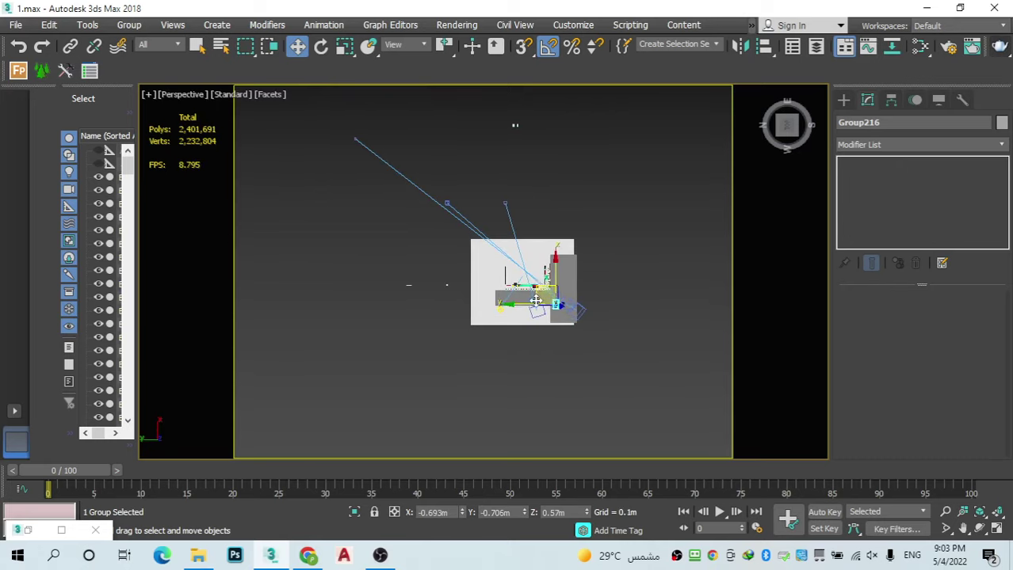
{"action": "scroll", "coordinate": [546, 293], "scroll_direction": "up", "scroll_amount": 4}
{"action": "left_click_drag", "start_coordinate": [596, 310], "coordinate": [485, 260]}
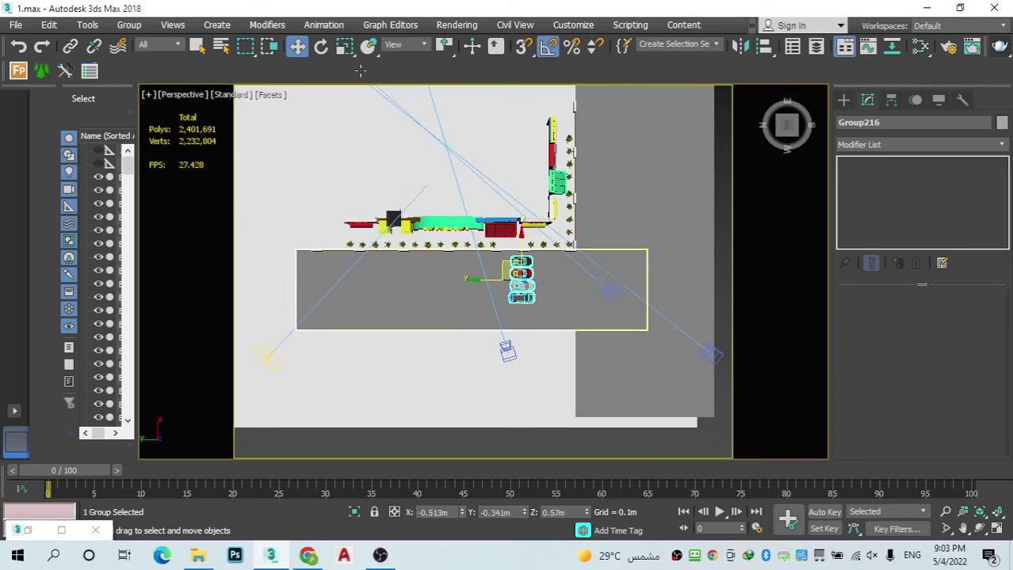
{"action": "key", "text": "e"}
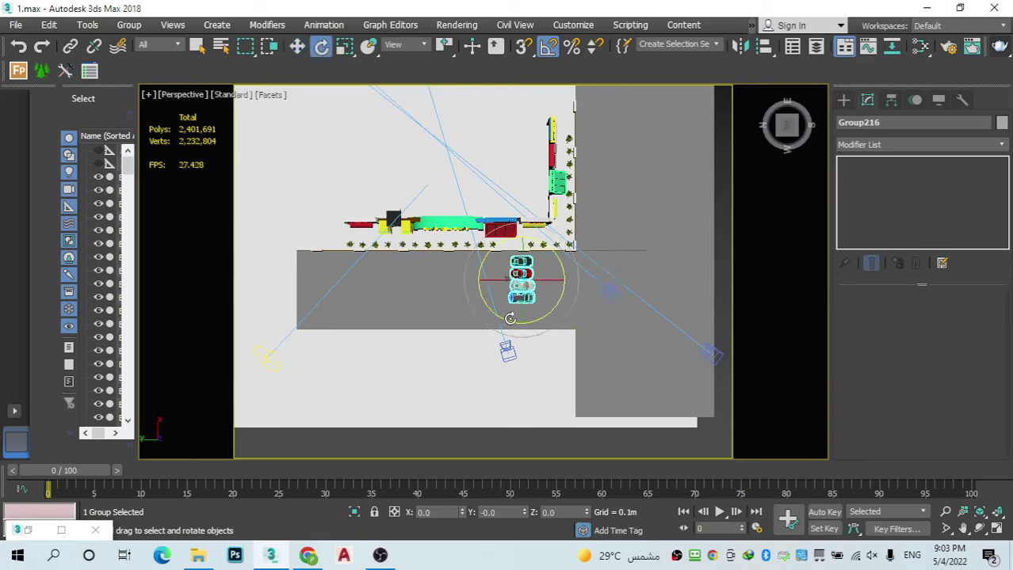
{"action": "mouse_move", "coordinate": [511, 319]}
{"action": "left_mouse_down"}
{"action": "mouse_move", "coordinate": [545, 314]}
{"action": "mouse_move", "coordinate": [608, 271]}
{"action": "mouse_move", "coordinate": [598, 274]}
{"action": "left_mouse_up"}
Step: Lower the car group onto the road in front of the shops, to a height of about 0.022 m
{"action": "left_click_drag", "start_coordinate": [791, 129], "coordinate": [786, 127]}
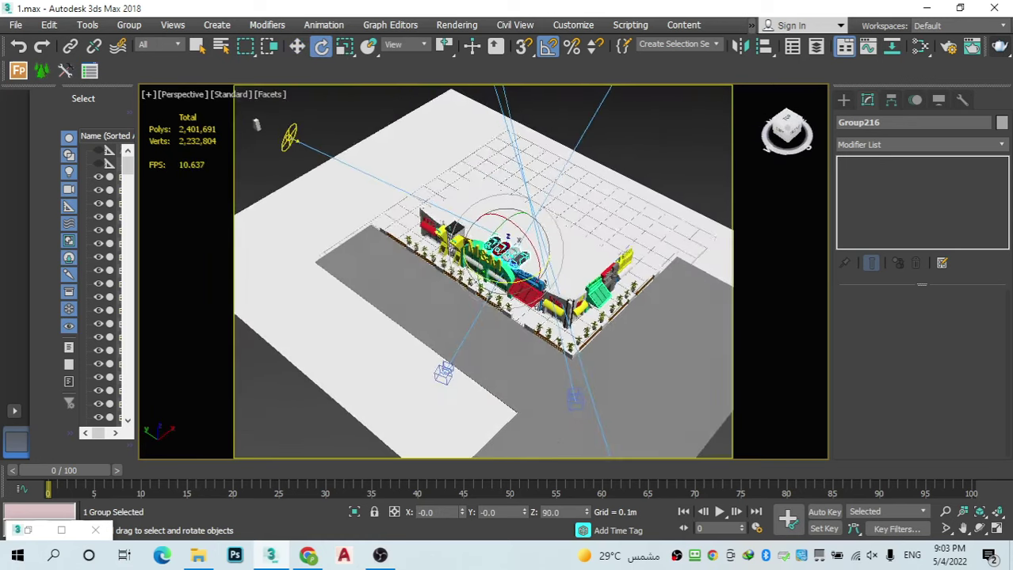
{"action": "left_click", "coordinate": [297, 46]}
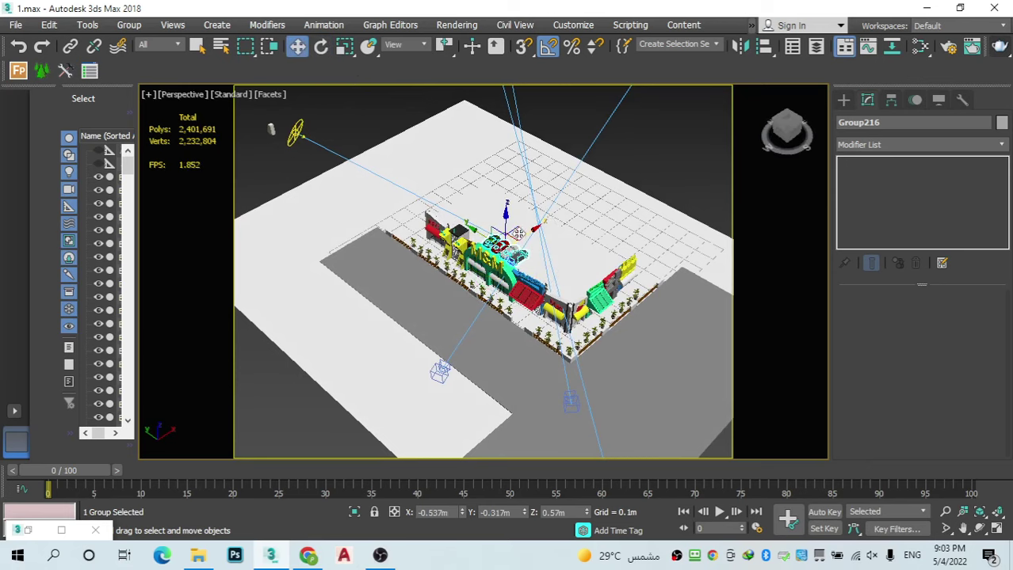
{"action": "left_click_drag", "start_coordinate": [514, 255], "coordinate": [523, 359]}
{"action": "scroll", "coordinate": [507, 346], "scroll_direction": "up", "scroll_amount": 5}
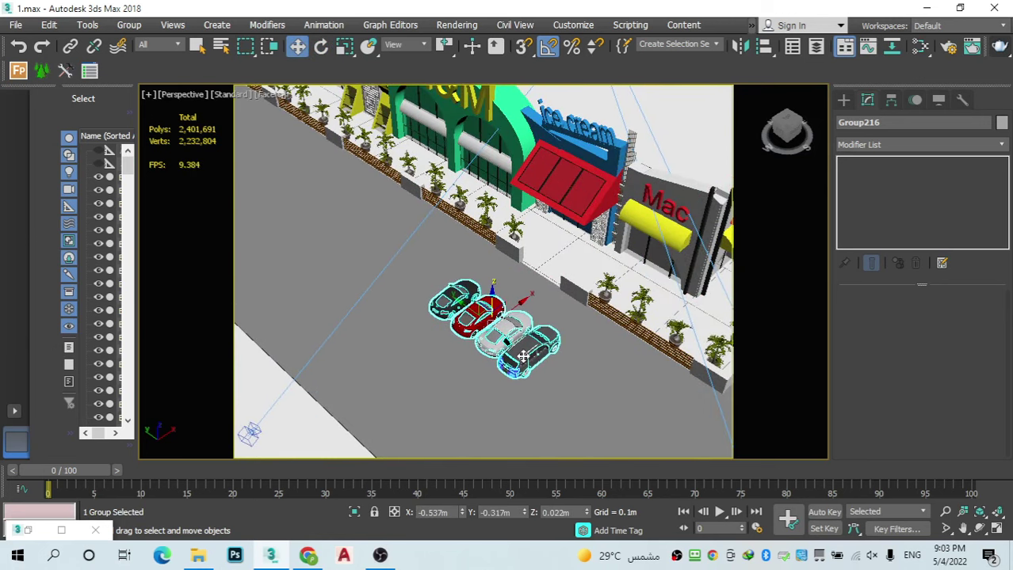
Step: Fine-tune the car group's height at the wheels so the tyres rest on the road, at about 0.019 m
{"action": "scroll", "coordinate": [525, 356], "scroll_direction": "up", "scroll_amount": 8}
{"action": "left_click_drag", "start_coordinate": [532, 383], "coordinate": [531, 383]}
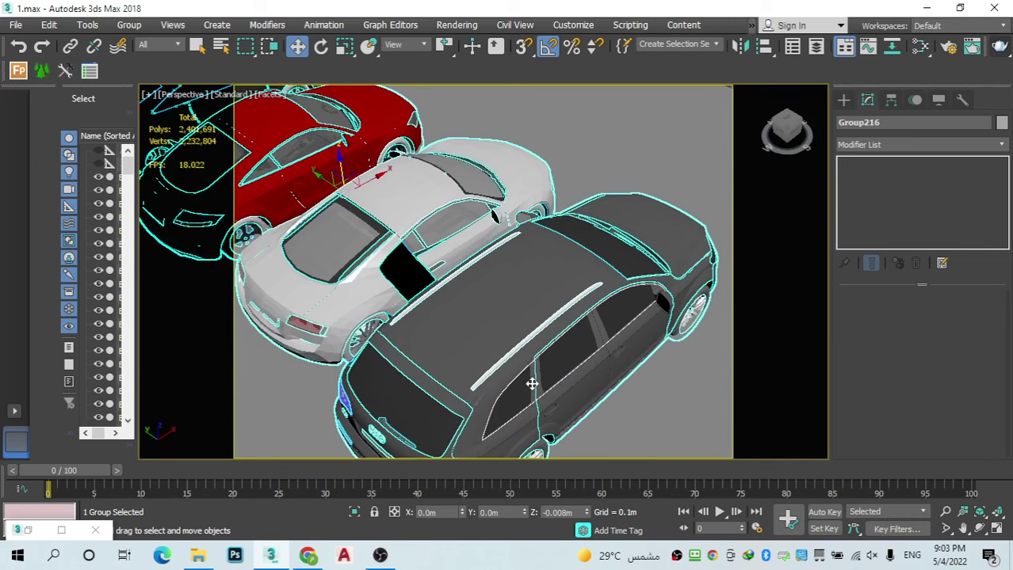
{"action": "scroll", "coordinate": [532, 383], "scroll_direction": "up", "scroll_amount": 1}
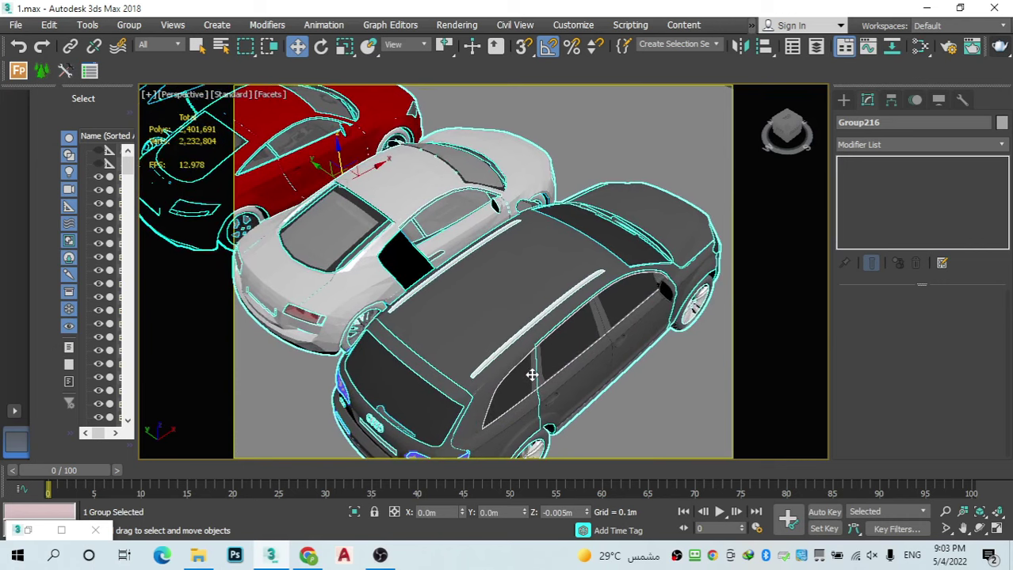
{"action": "scroll", "coordinate": [696, 349], "scroll_direction": "up", "scroll_amount": 3}
{"action": "scroll", "coordinate": [688, 309], "scroll_direction": "up", "scroll_amount": 3}
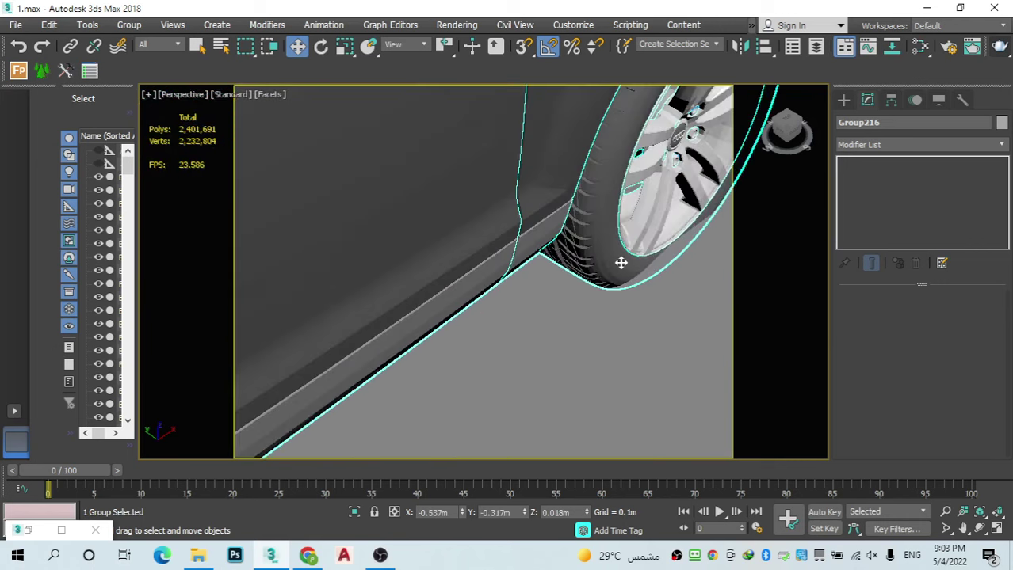
{"action": "left_click_drag", "start_coordinate": [621, 263], "coordinate": [609, 249]}
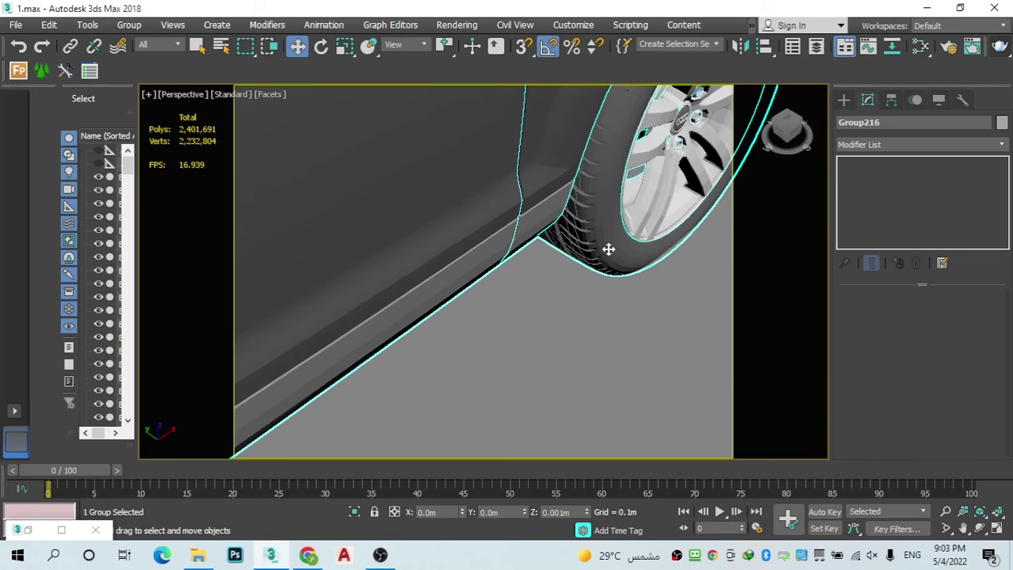
{"action": "scroll", "coordinate": [607, 249], "scroll_direction": "down", "scroll_amount": 6}
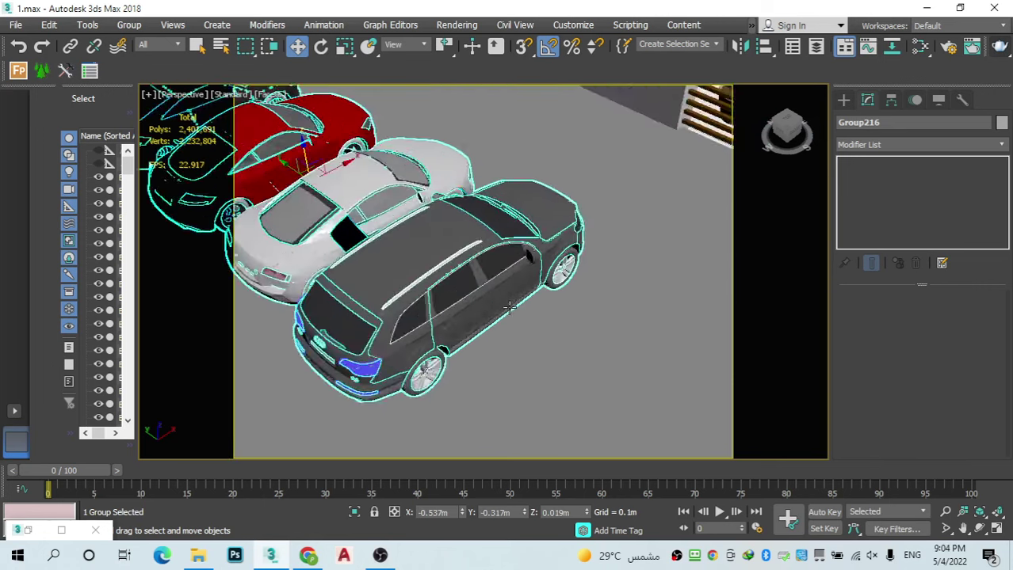
Step: Shift the car group about 0.034 m along X towards the pavement and about -0.126 m along Y towards the Mac corner
{"action": "scroll", "coordinate": [509, 308], "scroll_direction": "down", "scroll_amount": 5}
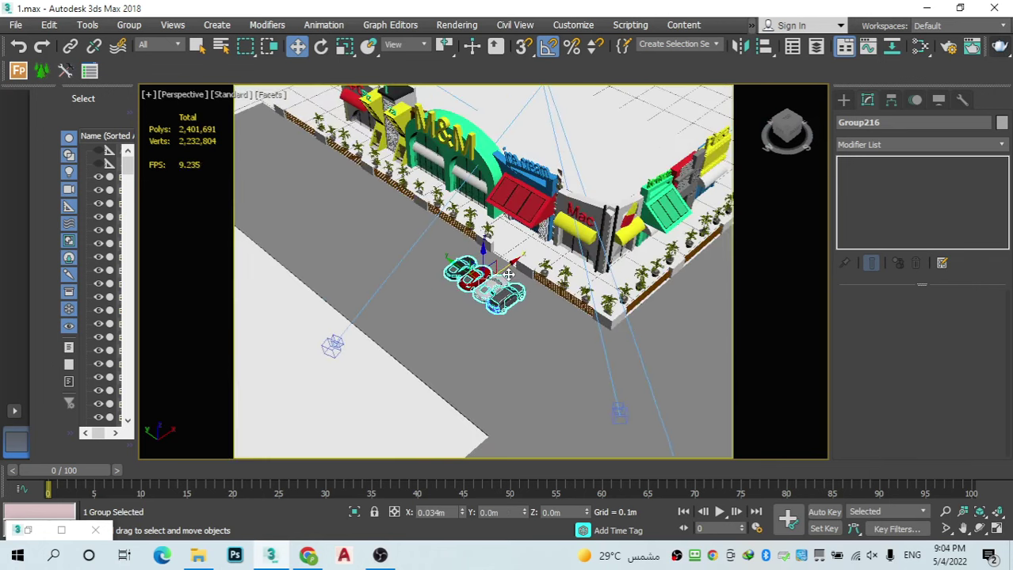
{"action": "scroll", "coordinate": [476, 277], "scroll_direction": "up", "scroll_amount": 3}
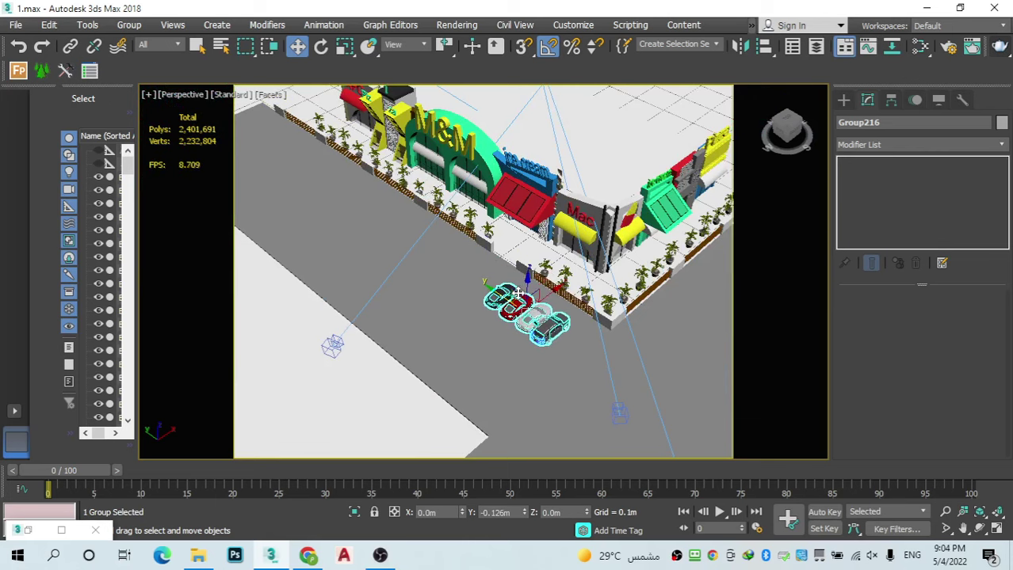